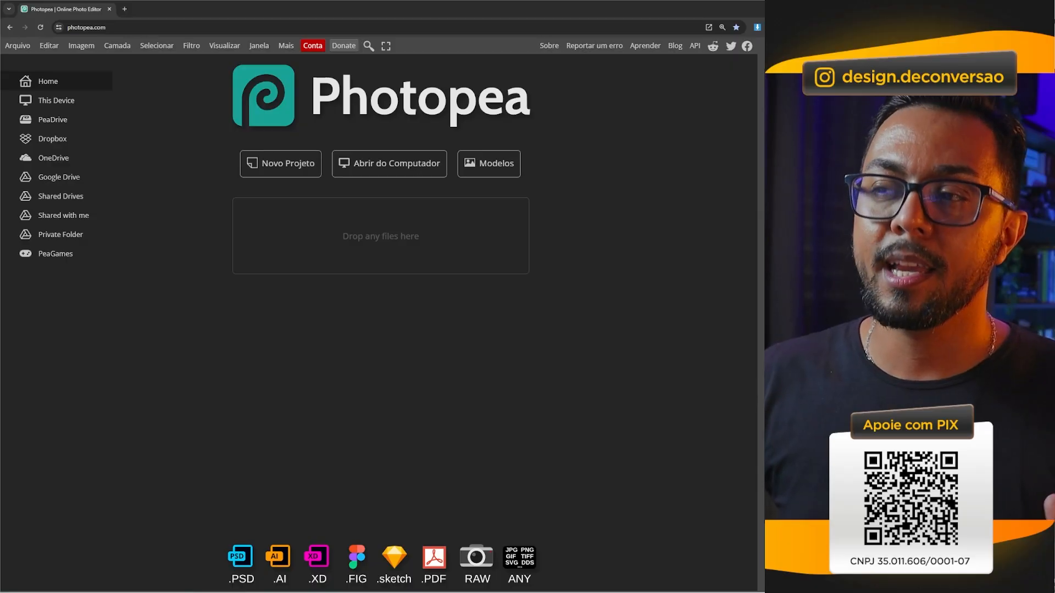
Step: Open eu-robo-v2.jpg from the computer and duplicate its Background layer
click(382, 163)
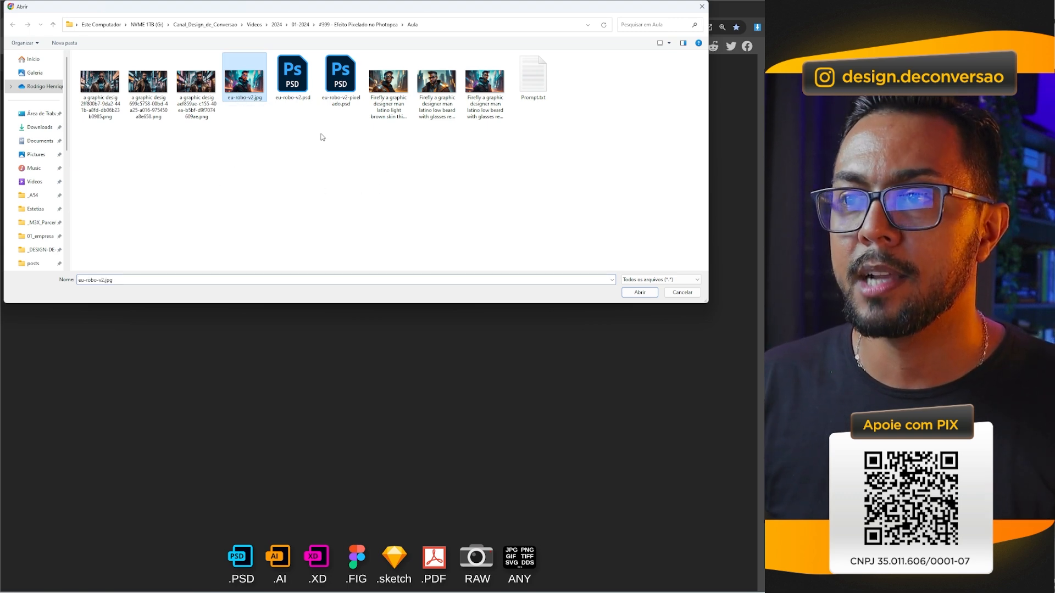
click(638, 292)
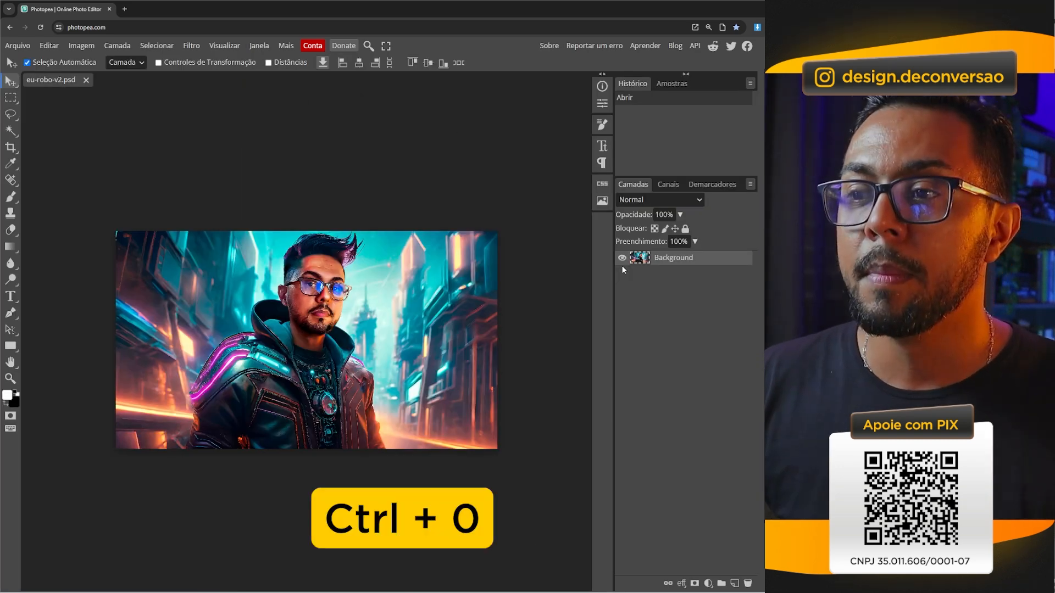
key(ctrl+0)
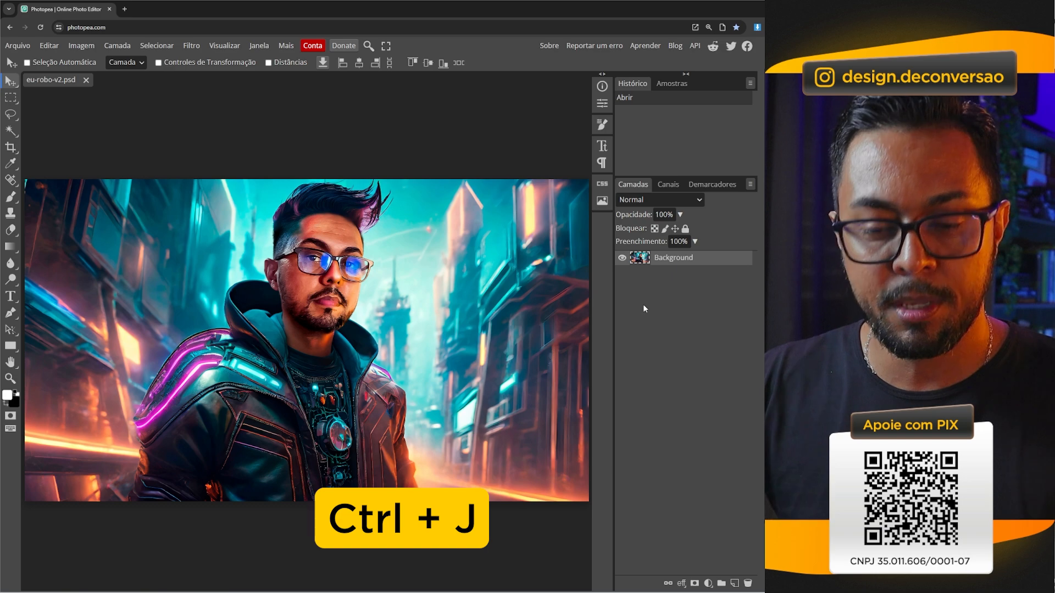
key(ctrl+j)
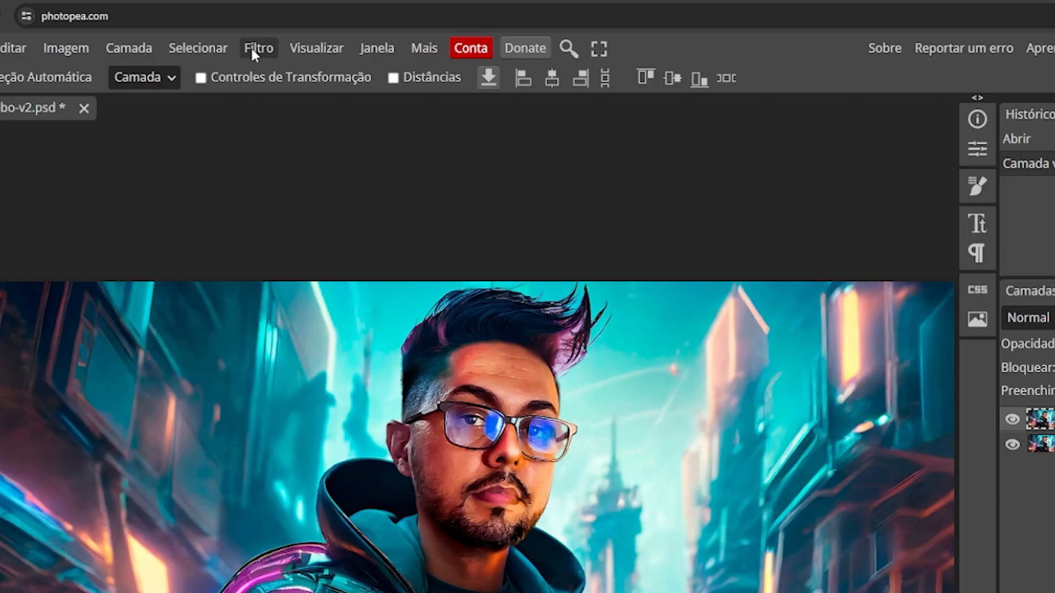
Step: Apply the Mosaico filter to Layer 1 with a 20 px cell size and compare it with the original image
click(256, 49)
mouse_move(295, 410)
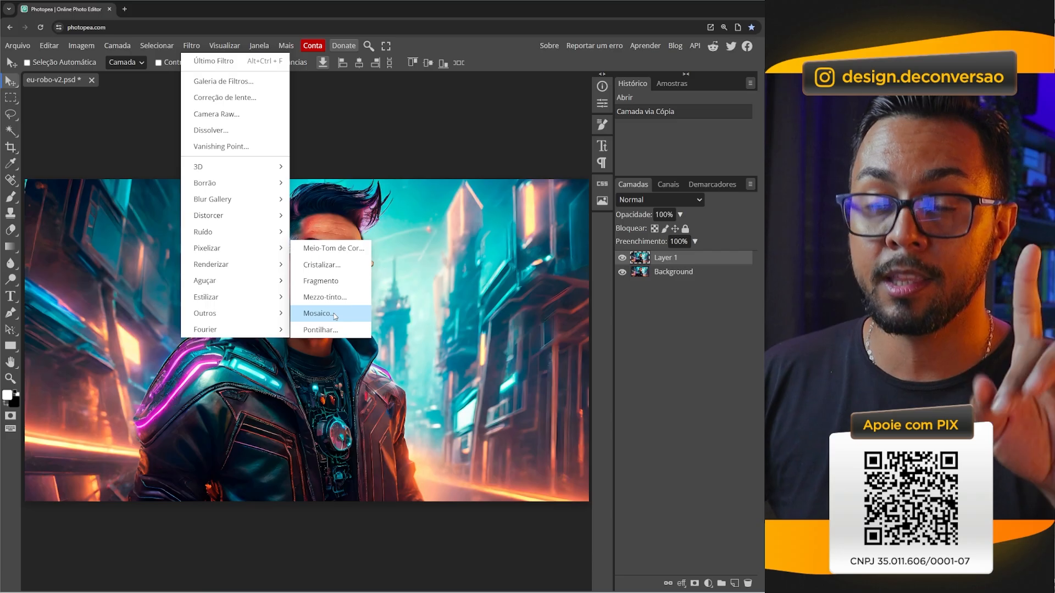
click(318, 313)
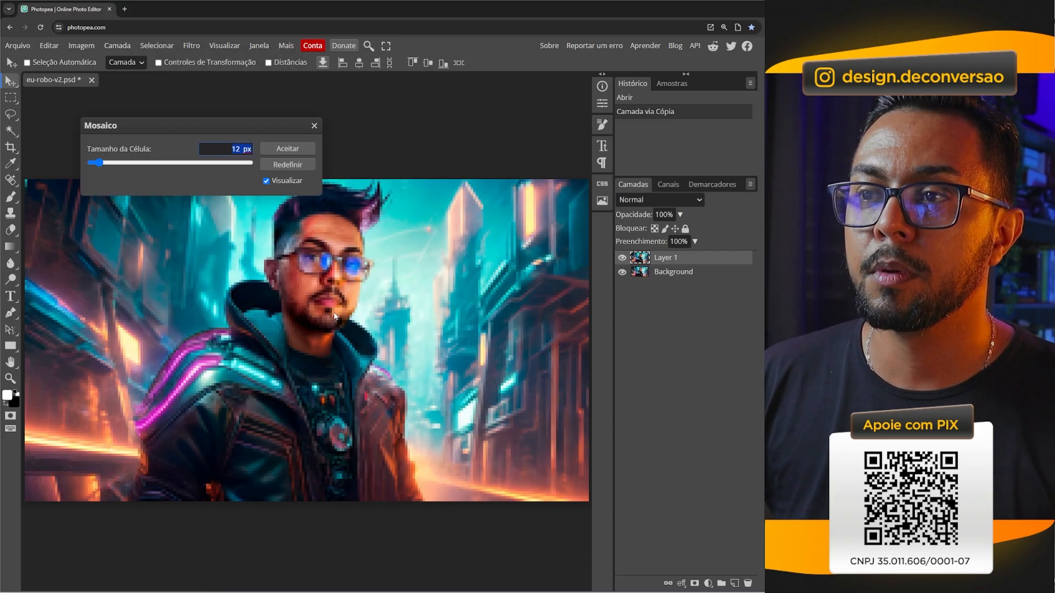
drag(179, 130, 163, 104)
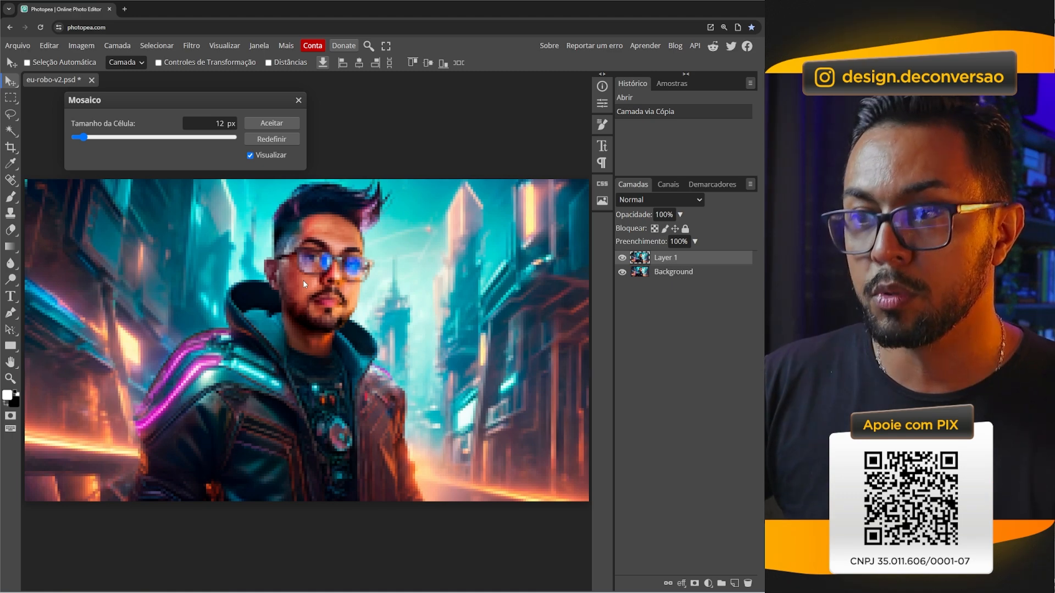
scroll(304, 283, up, 4)
scroll(304, 283, up, 3)
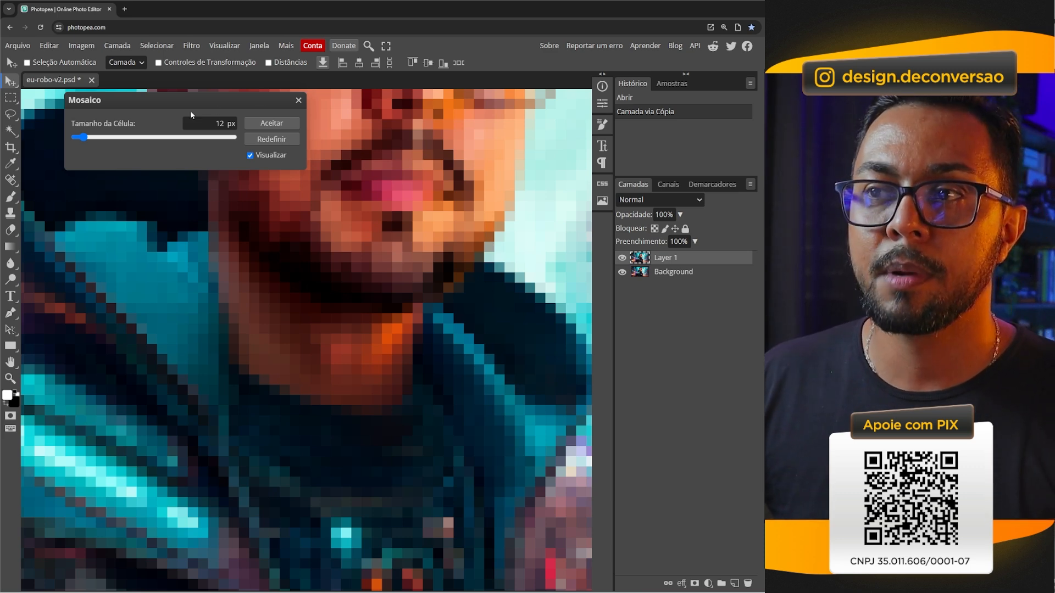
click(223, 124)
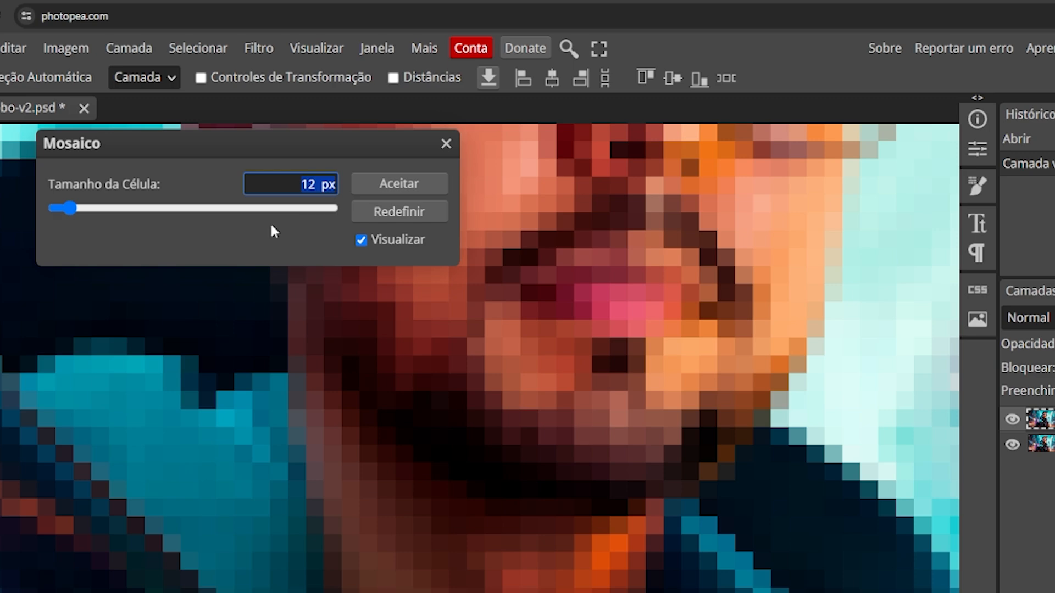
text(20)
key(Return)
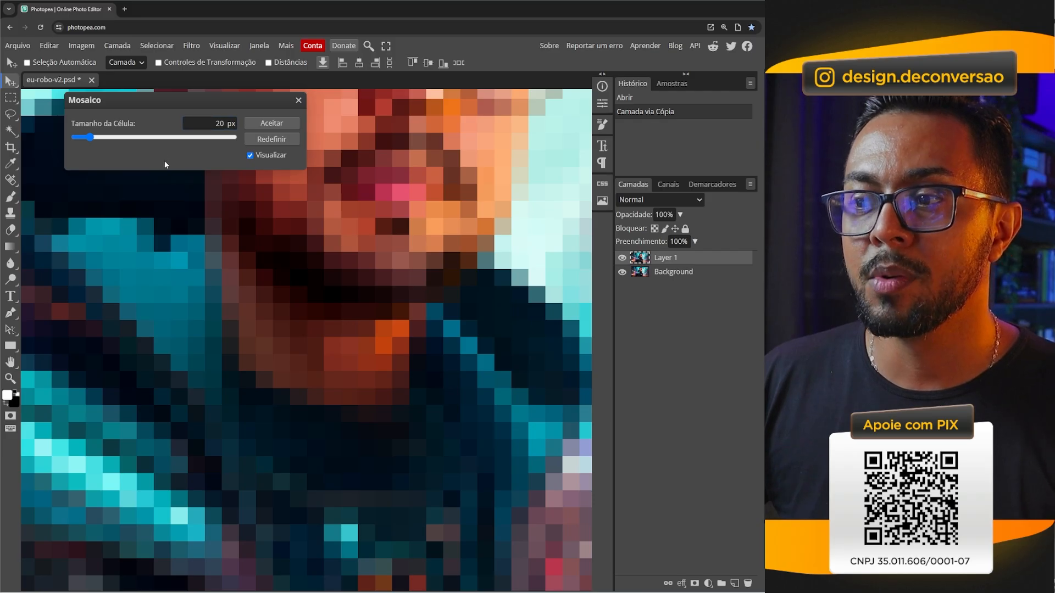
click(268, 124)
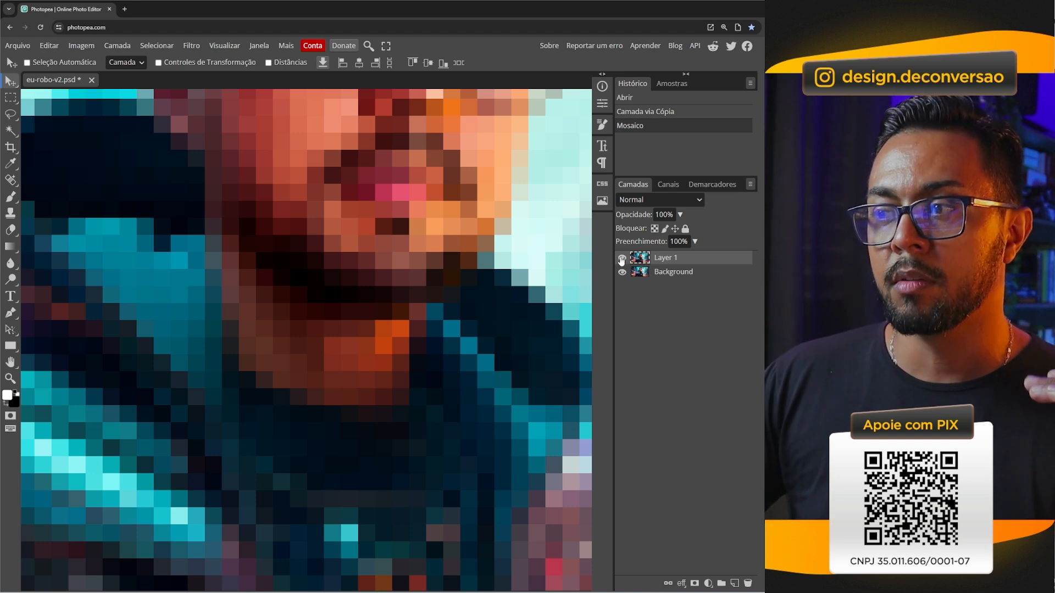
click(622, 259)
click(623, 259)
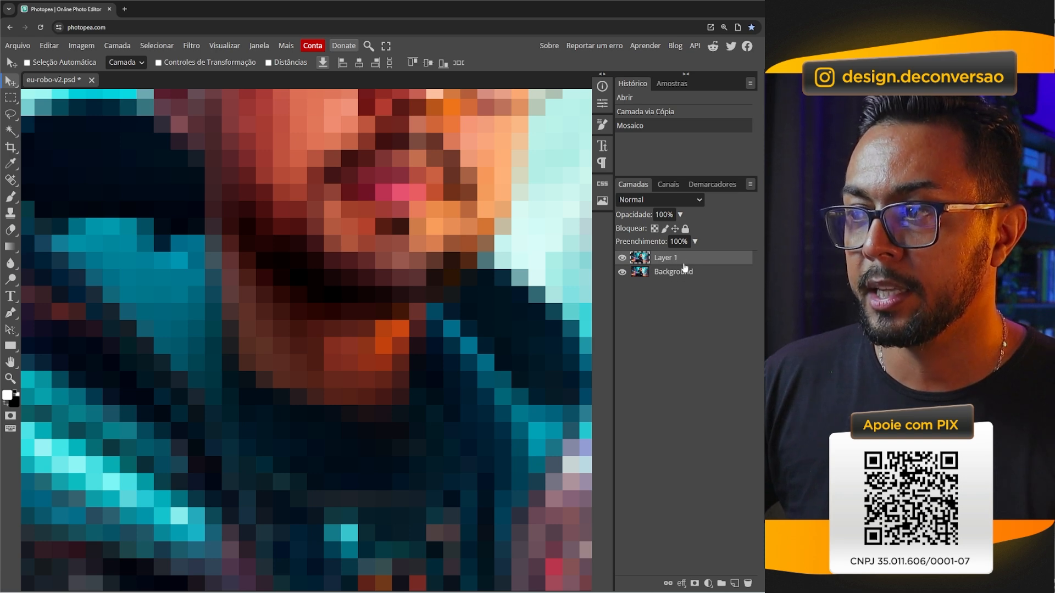
Step: Duplicate the pixelated Layer 1 and set Edge Width to 2 for the Arestas brilhantes effect in the Filter Gallery
key(ctrl+j)
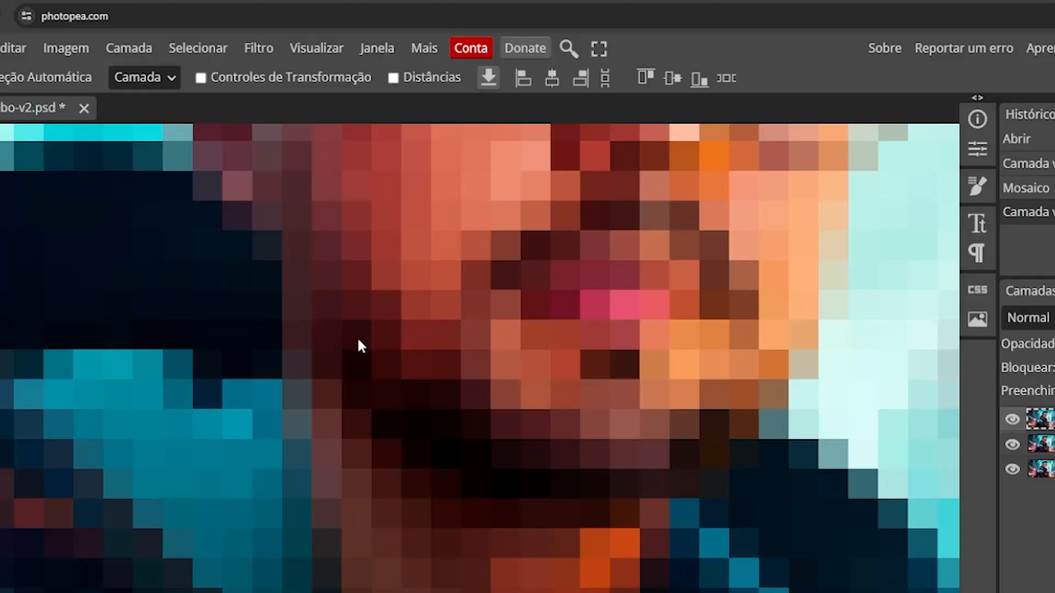
click(259, 50)
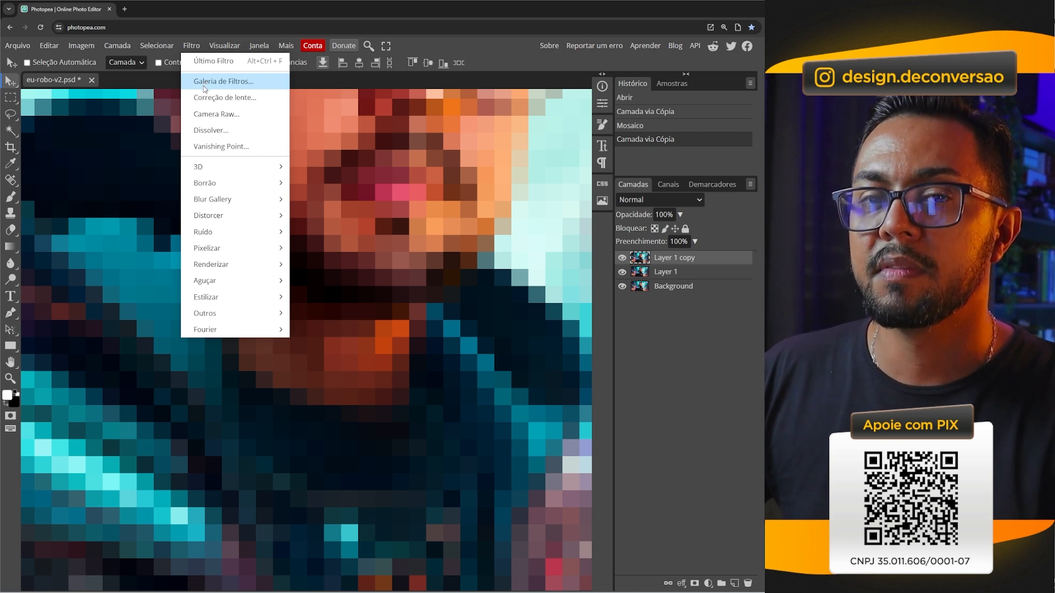
click(205, 88)
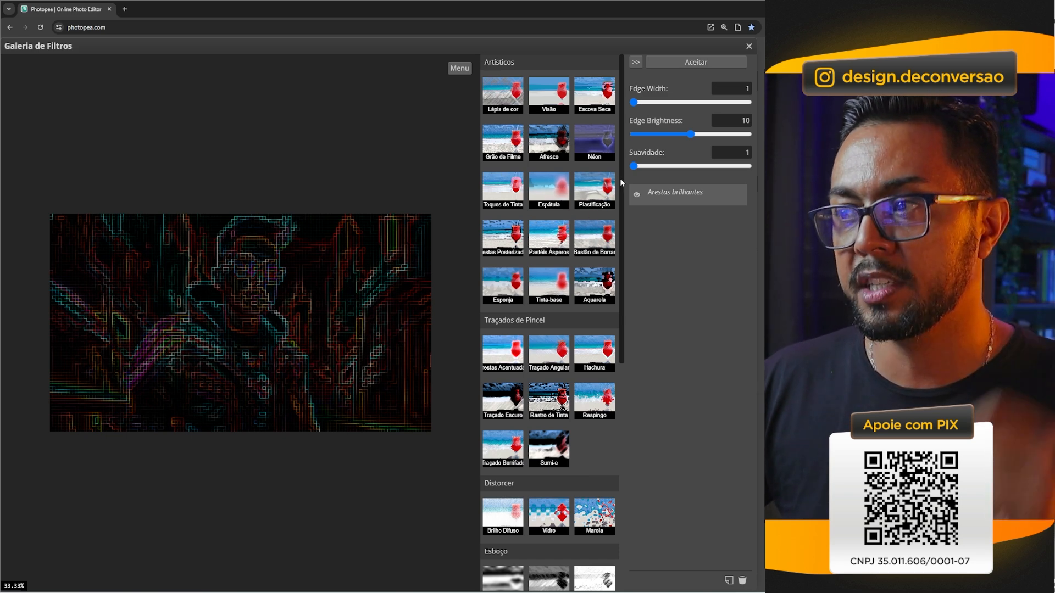
drag(620, 175, 630, 433)
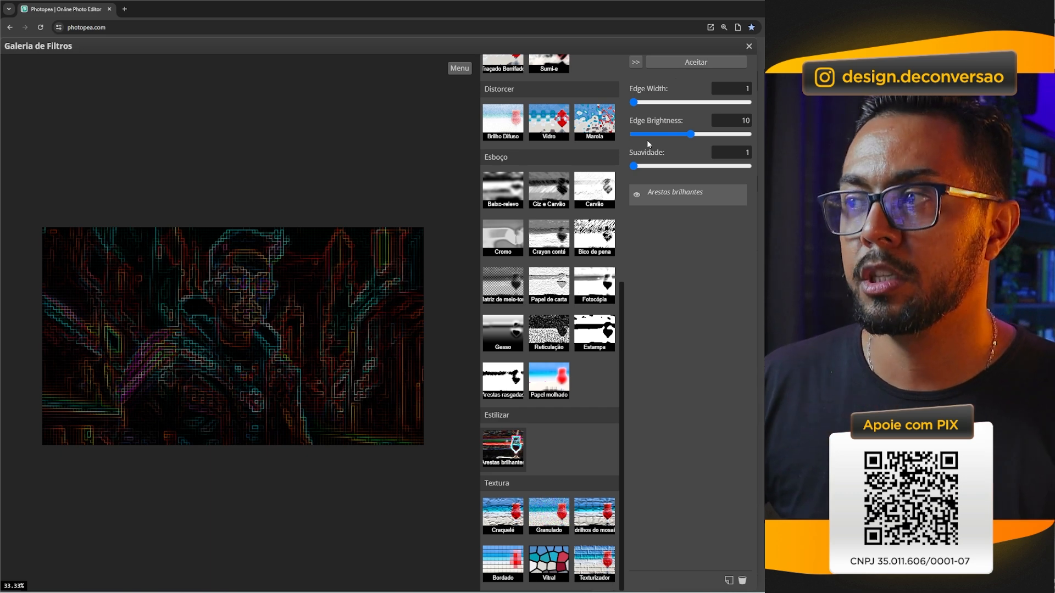
click(740, 88)
key(BackSpace)
text(2)
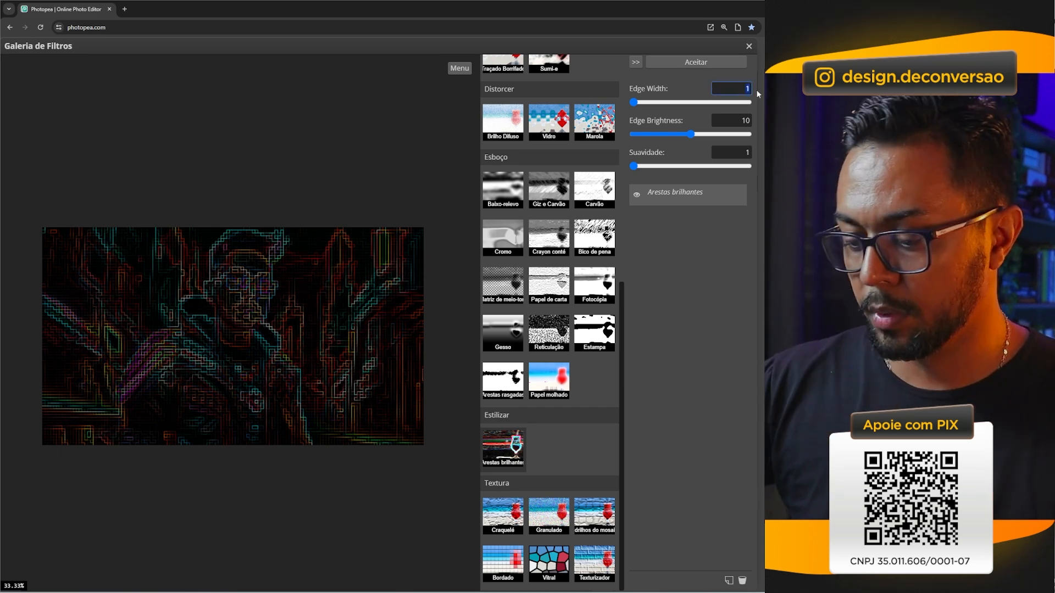
Step: Set the Arestas brilhantes Edge Brightness to 10 and apply the filter with Suavidade at 1
click(714, 117)
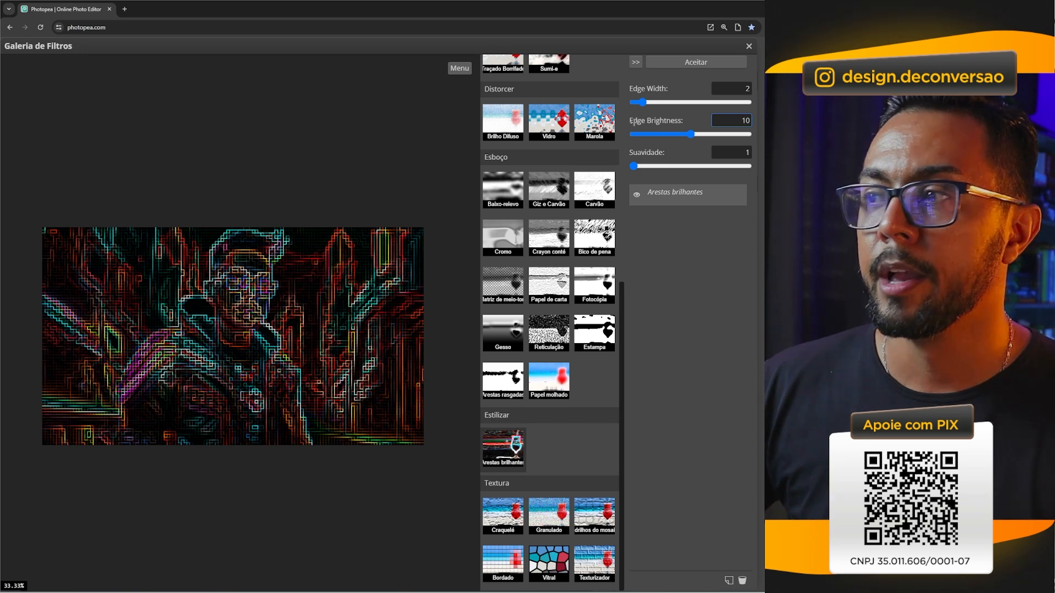
click(742, 135)
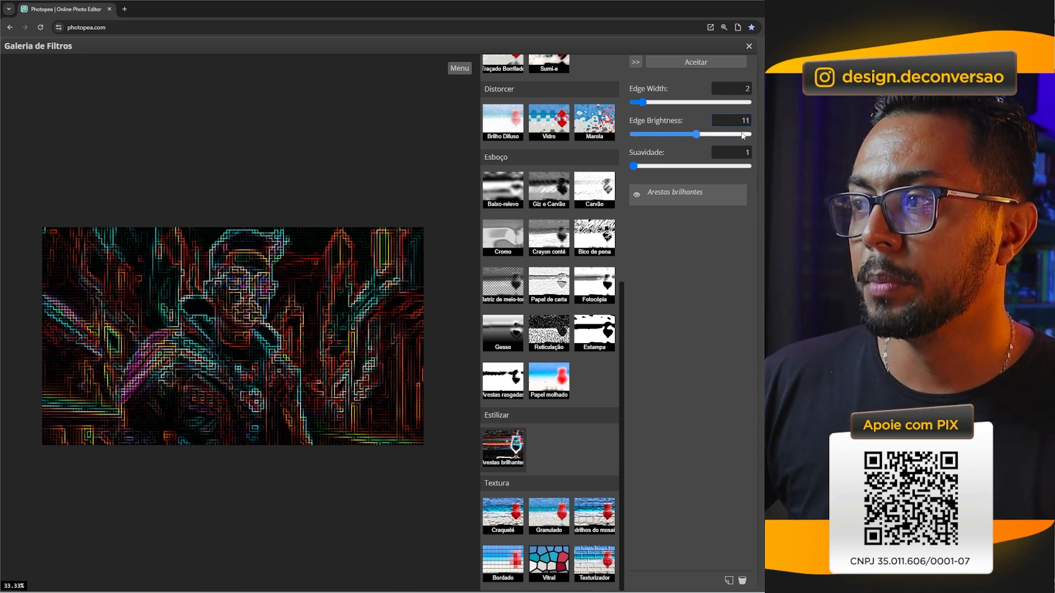
drag(738, 135, 652, 135)
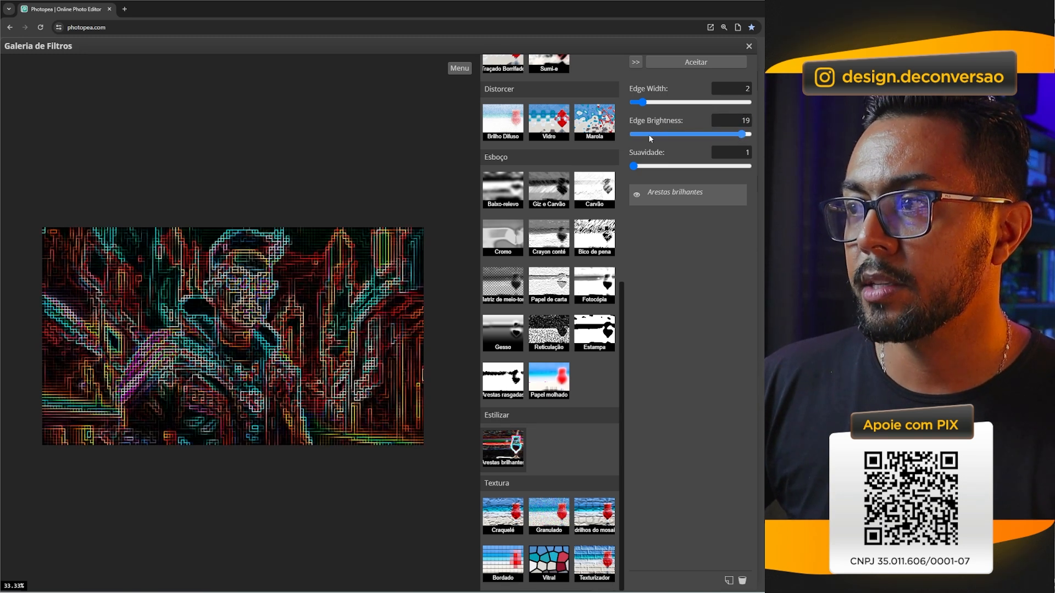
click(740, 119)
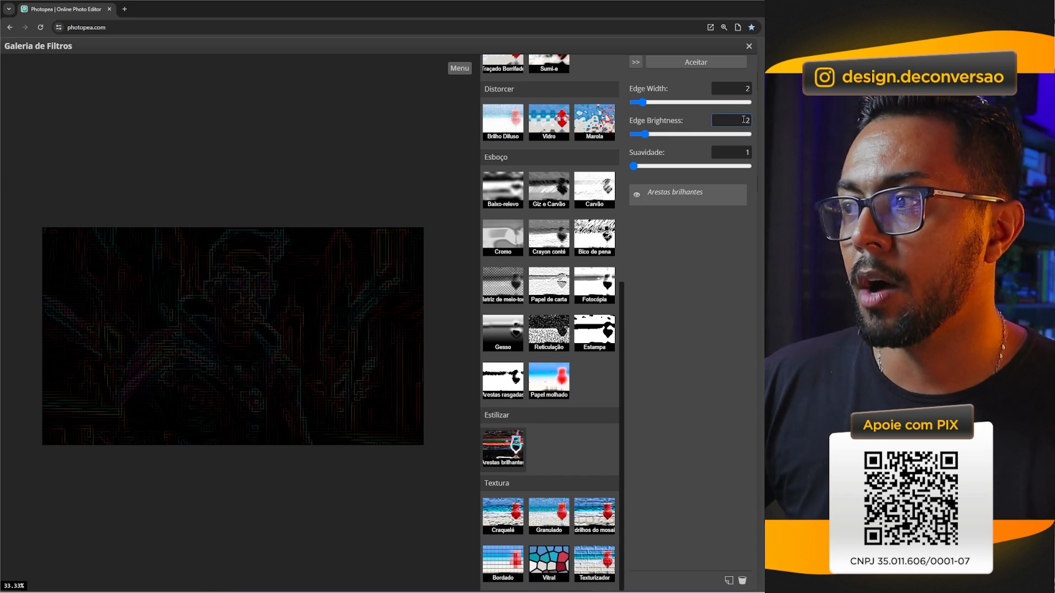
text(10)
click(734, 151)
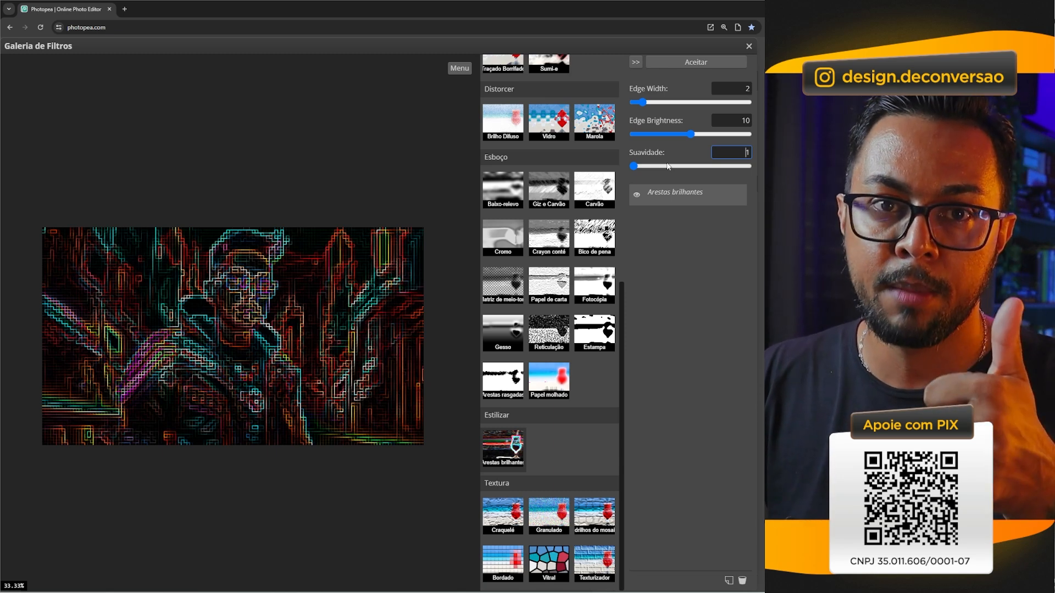
click(675, 63)
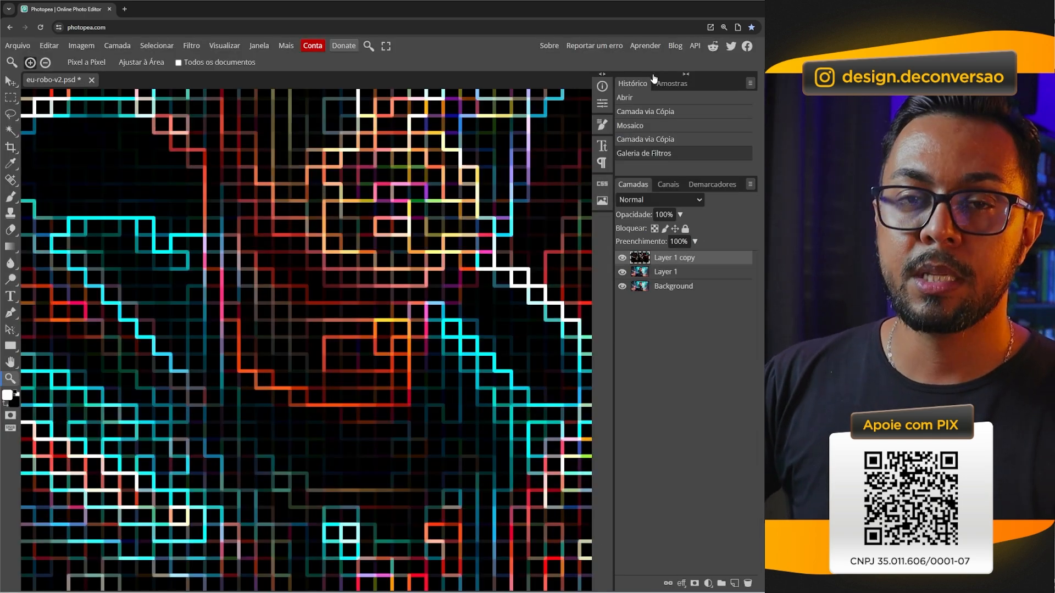
Step: Group Layer 1 and Layer 1 copy into one folder
click(689, 275)
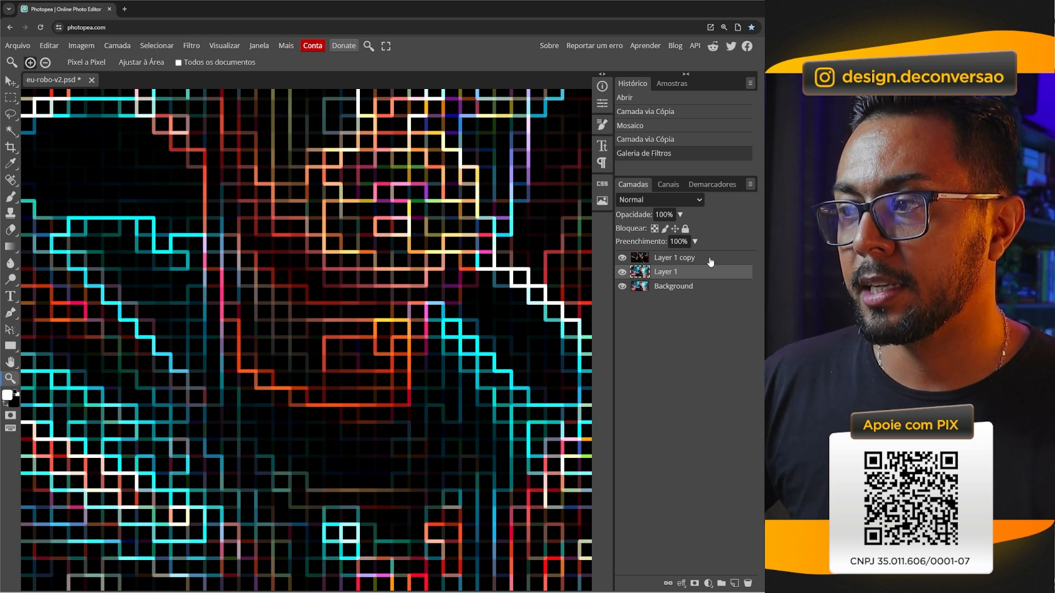
shift+click(710, 259)
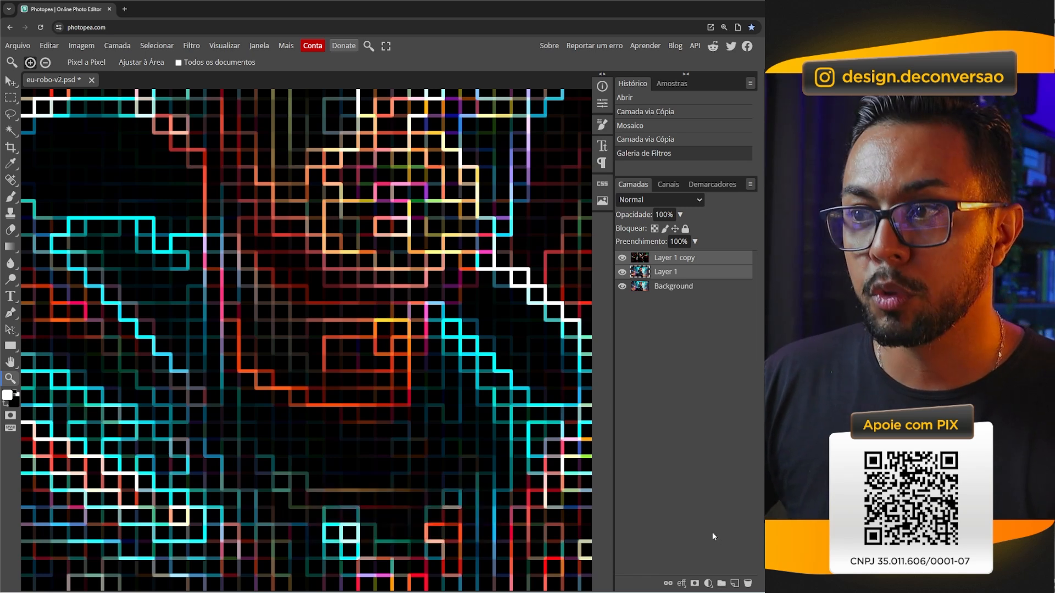
key(ctrl+g)
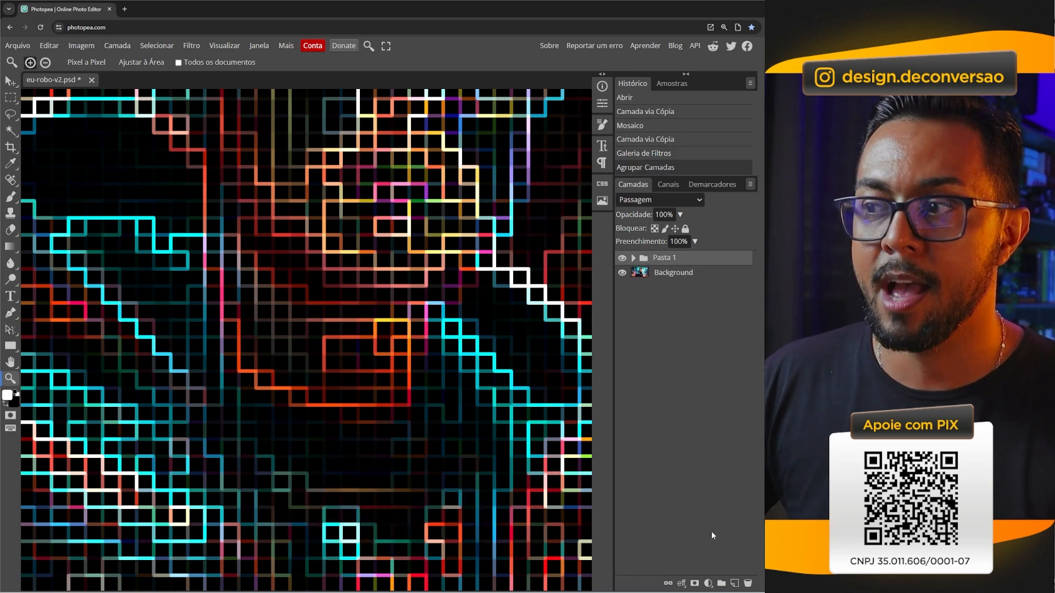
Step: Set the blend mode of Layer 1 copy inside the group to Tela
click(634, 258)
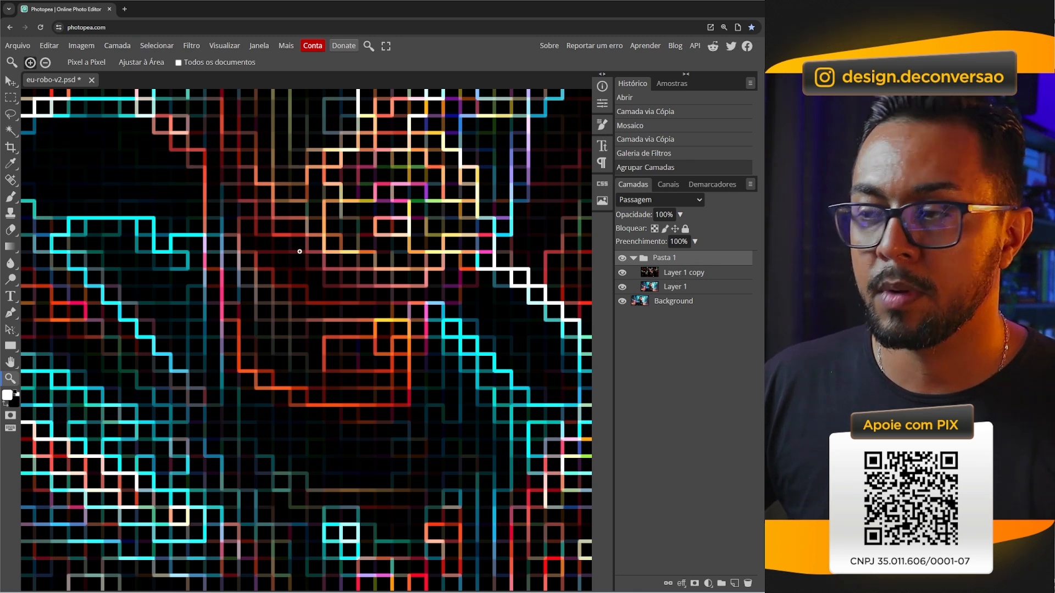
click(685, 275)
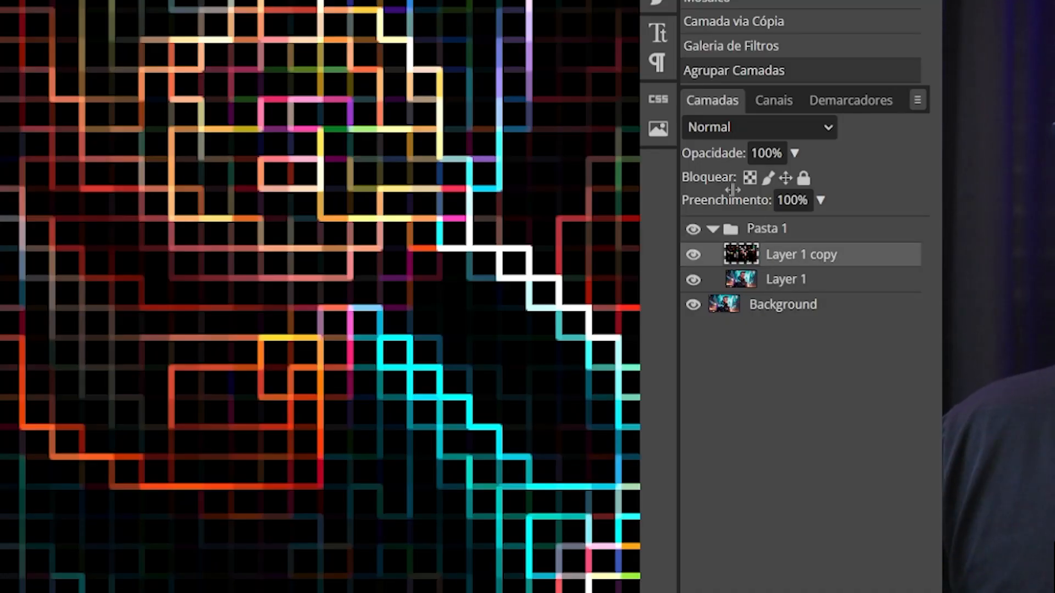
click(730, 127)
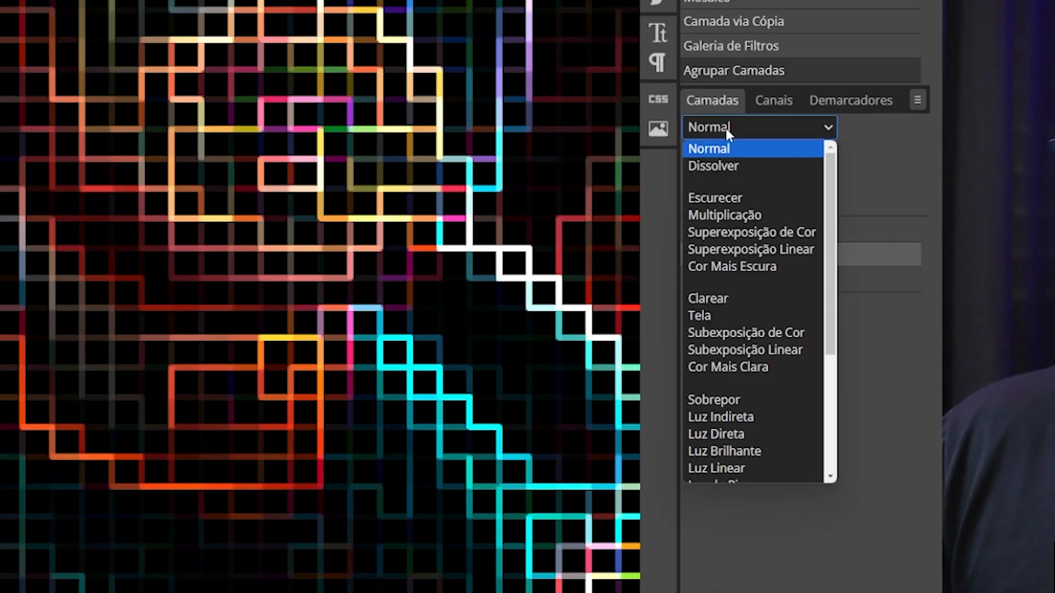
click(700, 316)
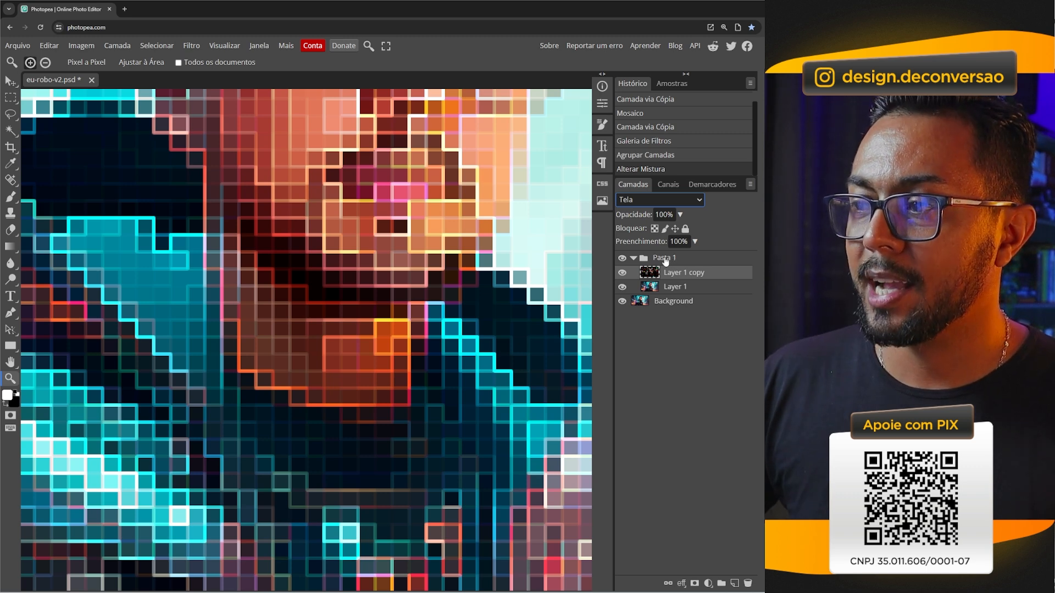
Step: Add a raster mask to the Pasta 1 group and invert it to black
click(665, 260)
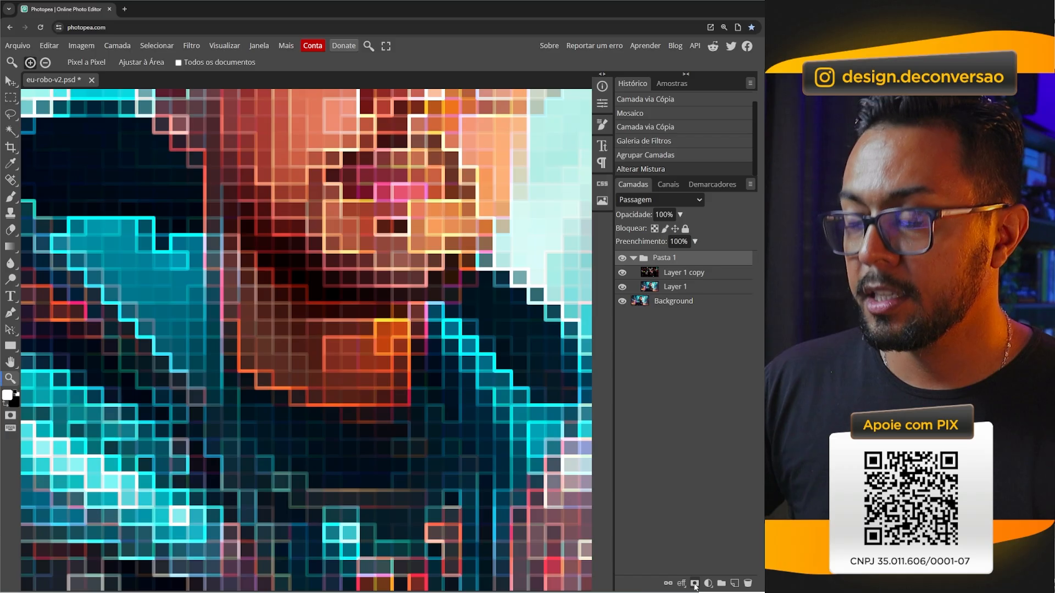
click(862, 577)
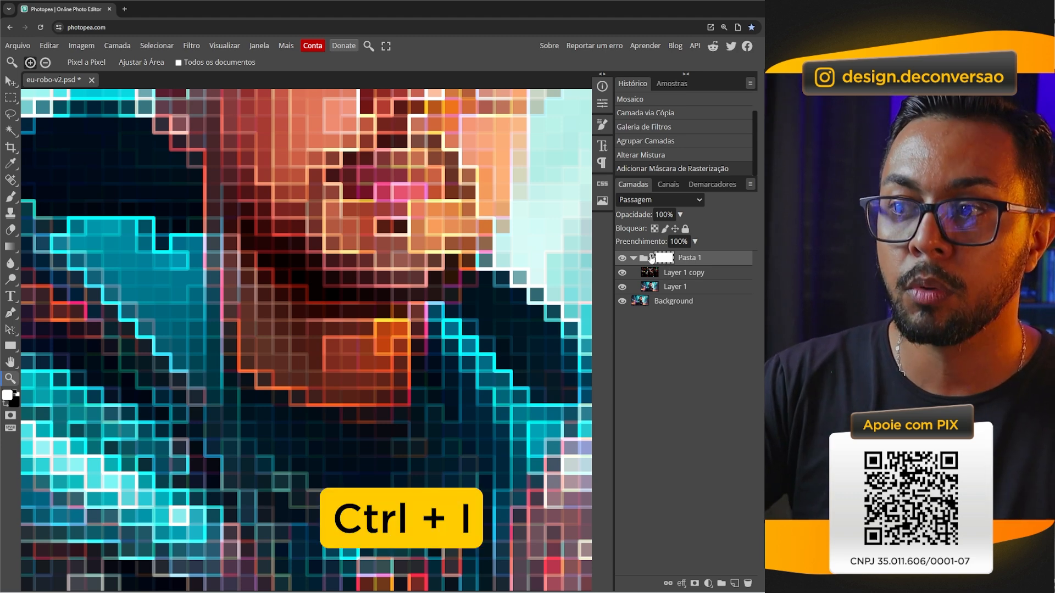
key(ctrl+i)
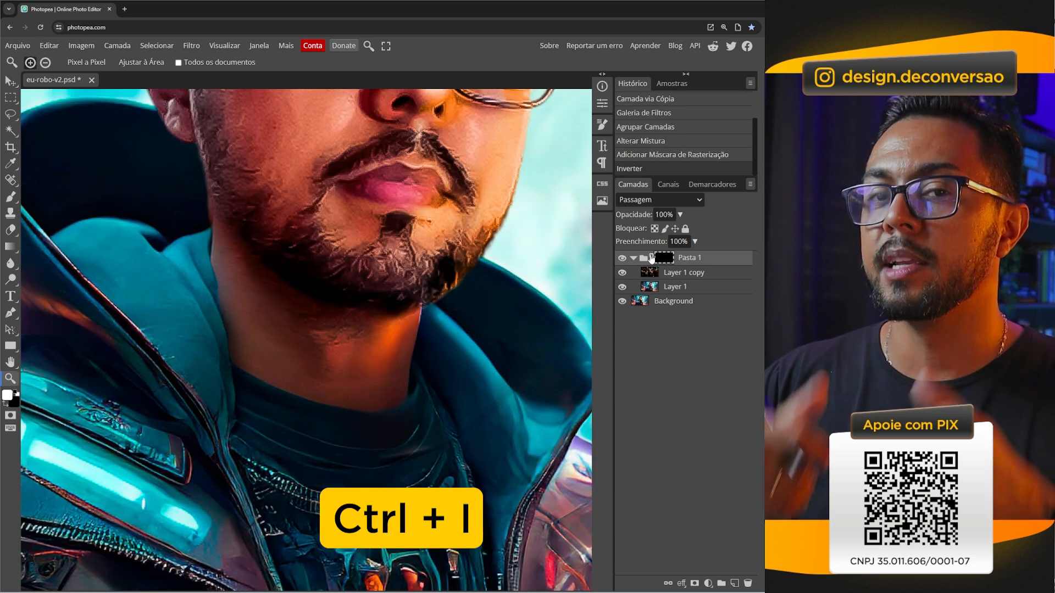
key(ctrl+0)
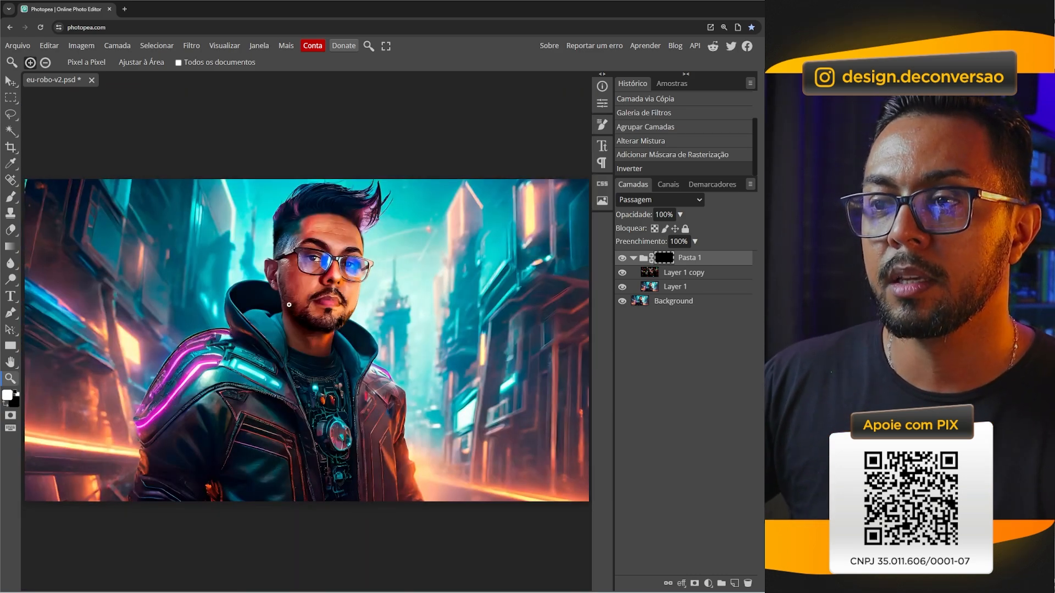
scroll(290, 319, up, 3)
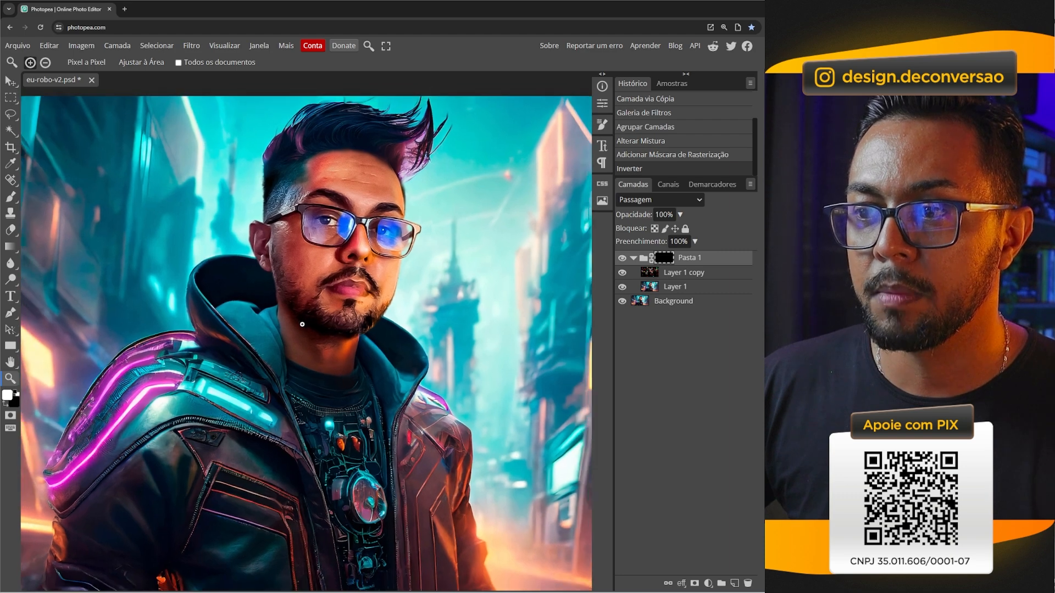
Step: Set up a soft 15 px brush with 0% hardness and white (ffffff) as the foreground colour
scroll(303, 323, down, 2)
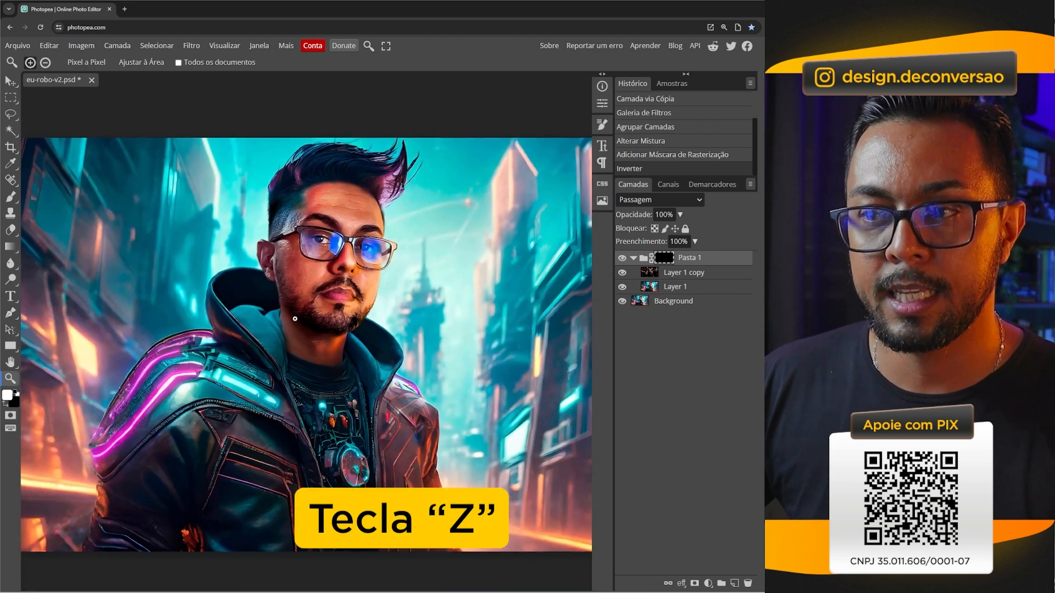
mouse_move(297, 328)
mouse_down()
mouse_move(325, 306)
mouse_move(295, 339)
mouse_move(307, 331)
mouse_up()
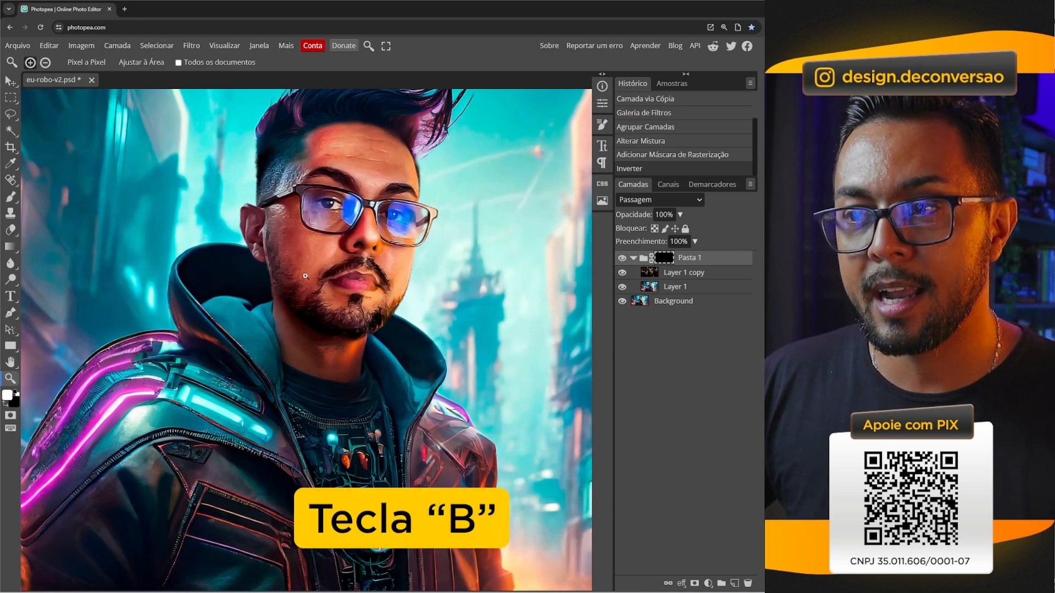
key(b)
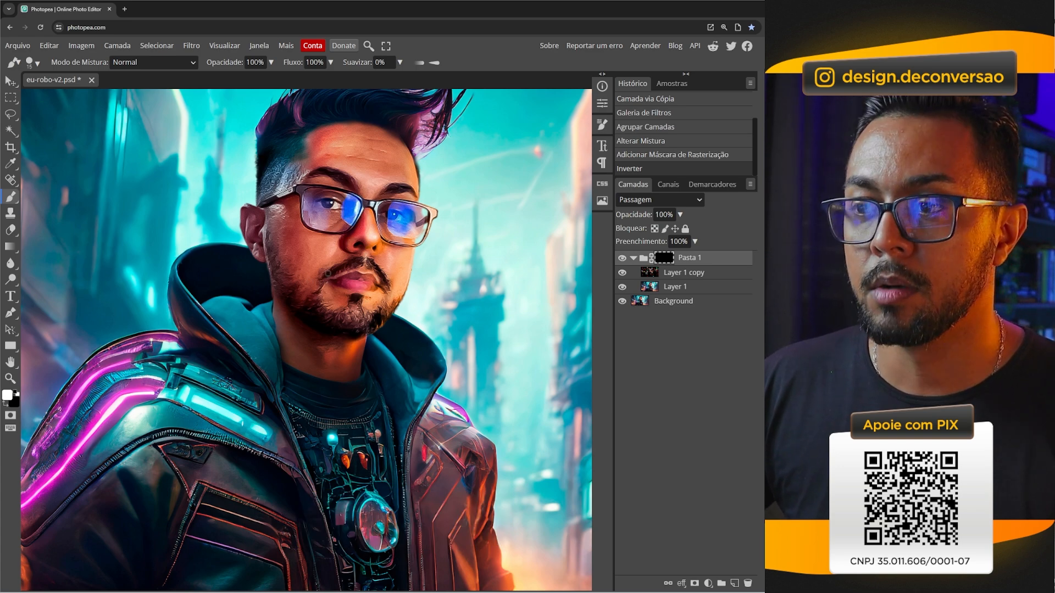
right_click(328, 273)
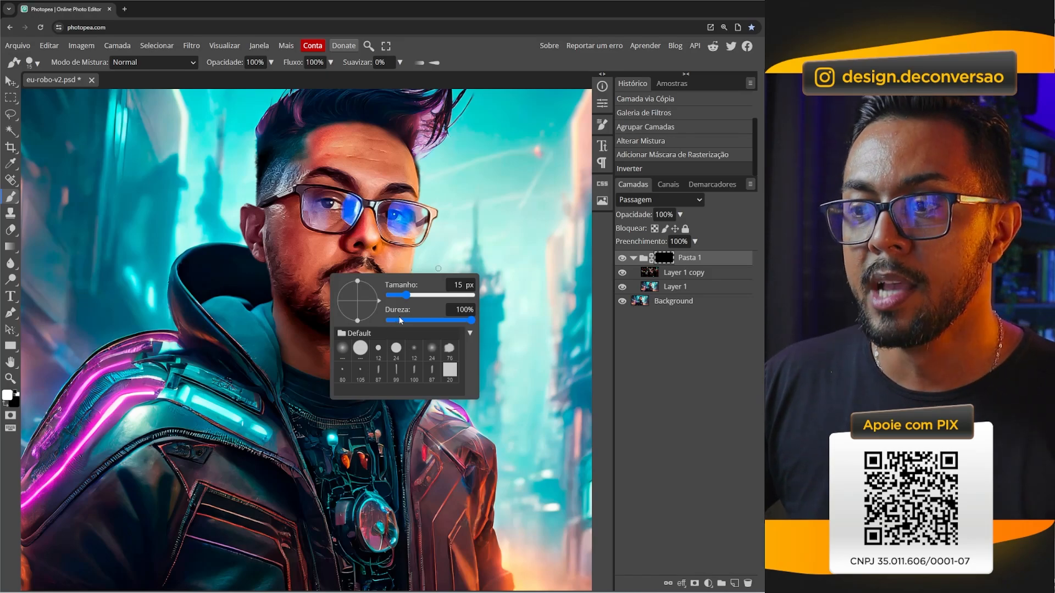
drag(471, 320, 388, 320)
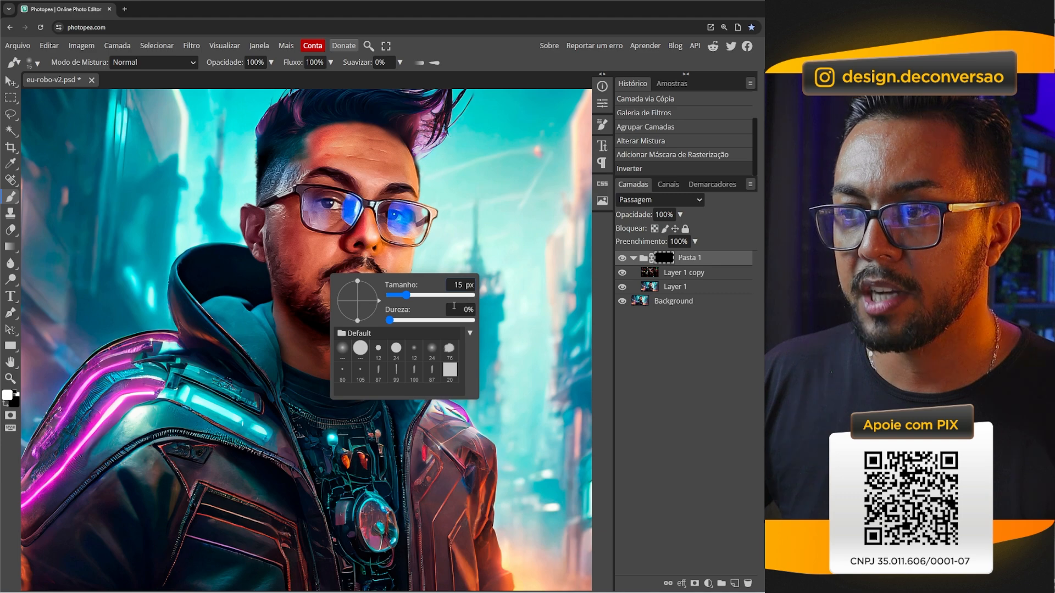
click(479, 63)
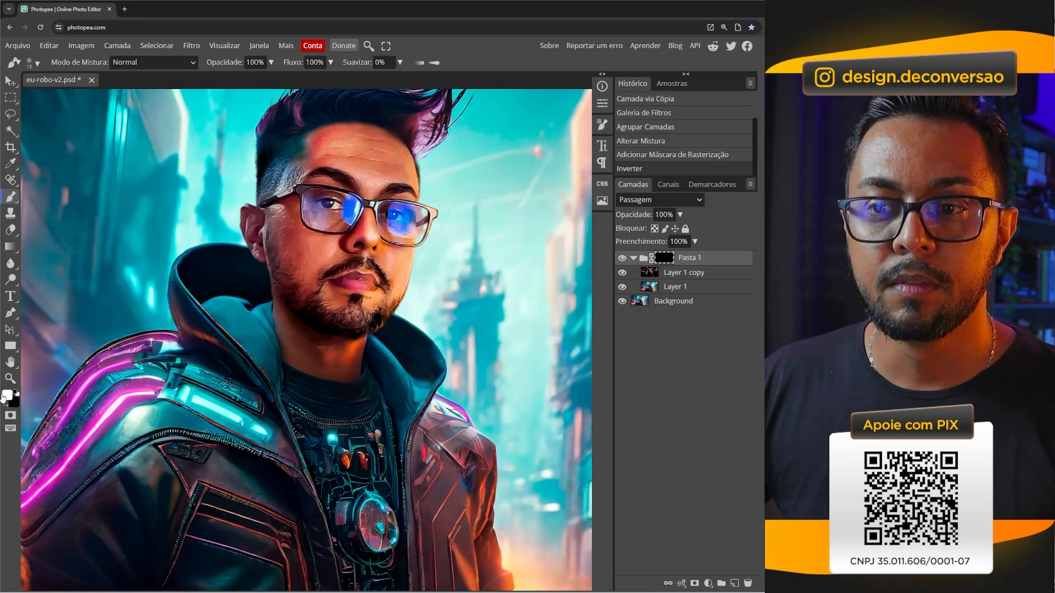
click(5, 396)
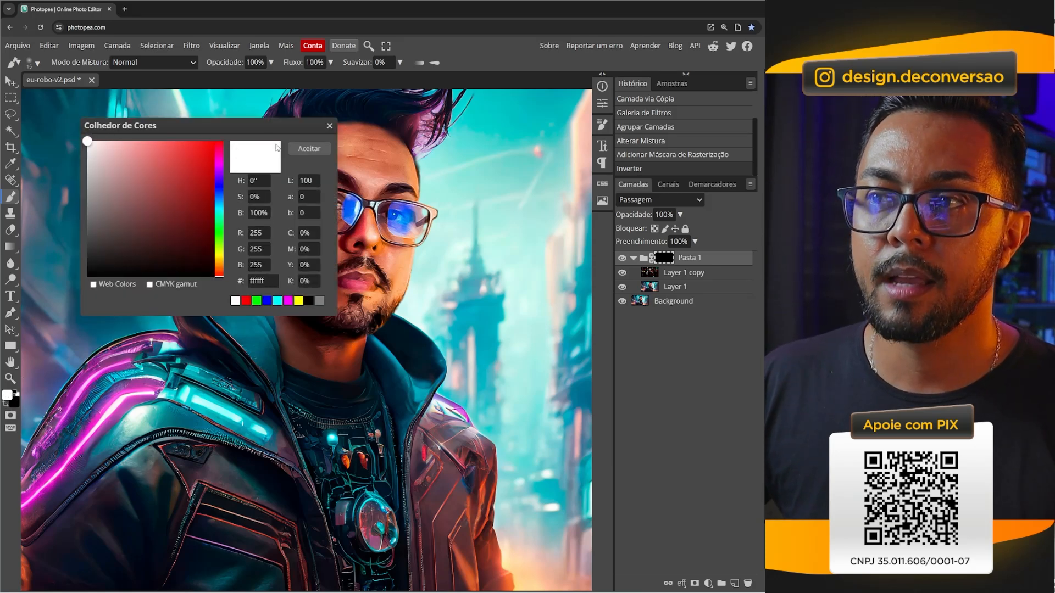
click(308, 149)
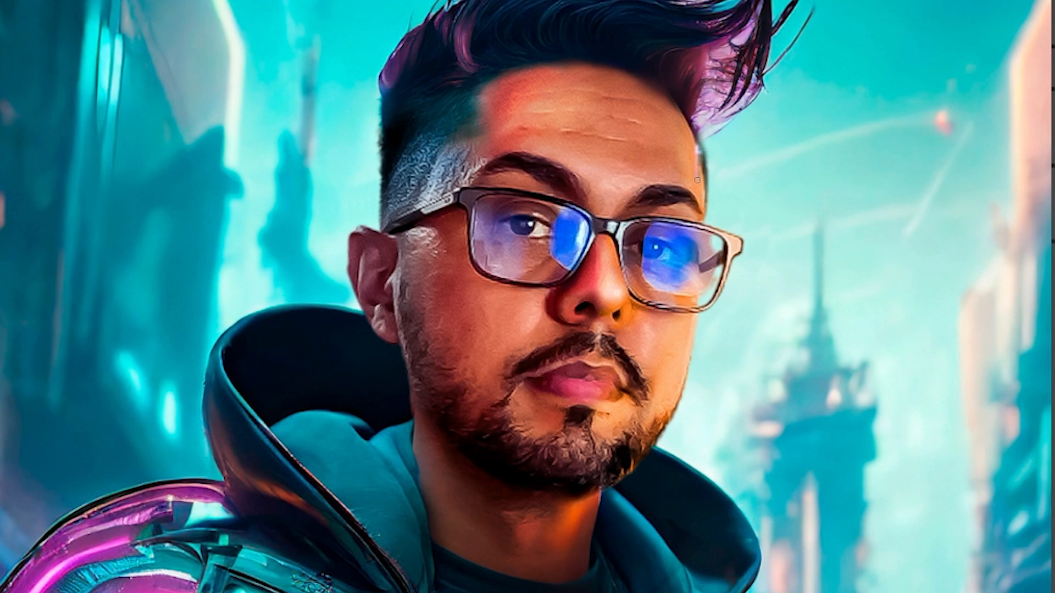
Step: Paint white on the Pasta 1 mask along the face's outer edge, the hood fold and the cheek and neck below the ear
mouse_move(705, 164)
mouse_down()
mouse_move(710, 224)
mouse_move(744, 254)
mouse_move(689, 320)
mouse_move(695, 336)
mouse_move(698, 315)
mouse_move(680, 408)
mouse_move(695, 336)
mouse_move(651, 451)
mouse_up()
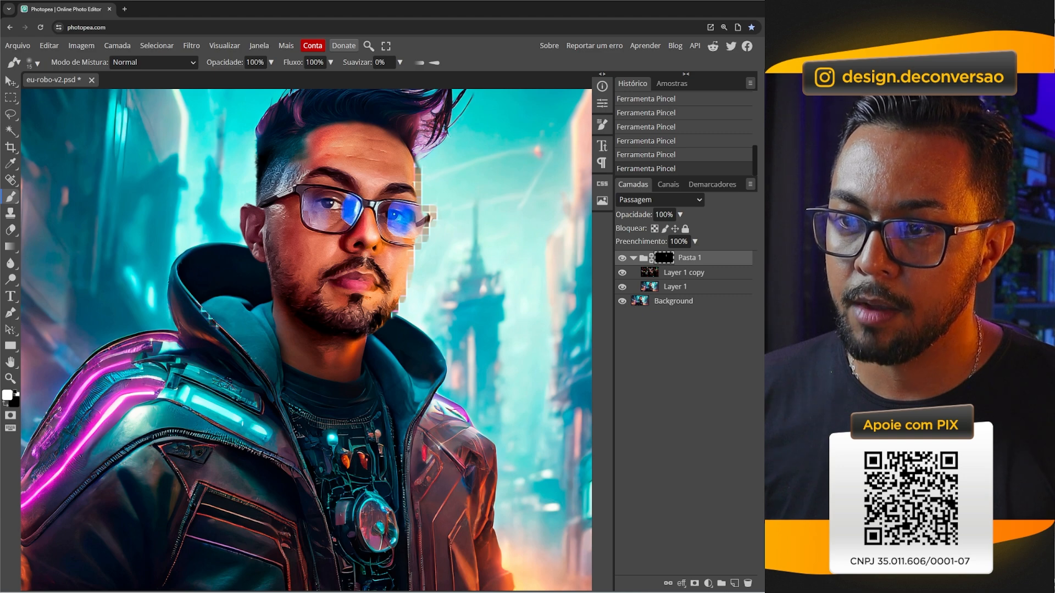
mouse_move(215, 327)
mouse_down()
mouse_move(267, 378)
mouse_move(205, 307)
mouse_up()
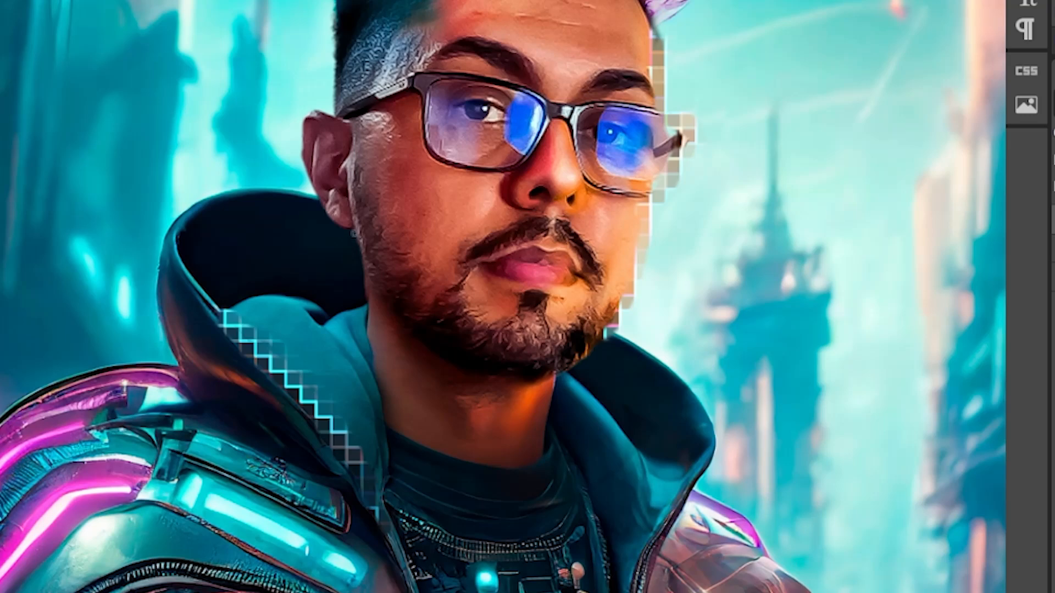
mouse_move(346, 228)
mouse_down()
mouse_move(369, 343)
mouse_move(376, 334)
mouse_move(362, 276)
mouse_move(368, 349)
mouse_move(368, 316)
mouse_up()
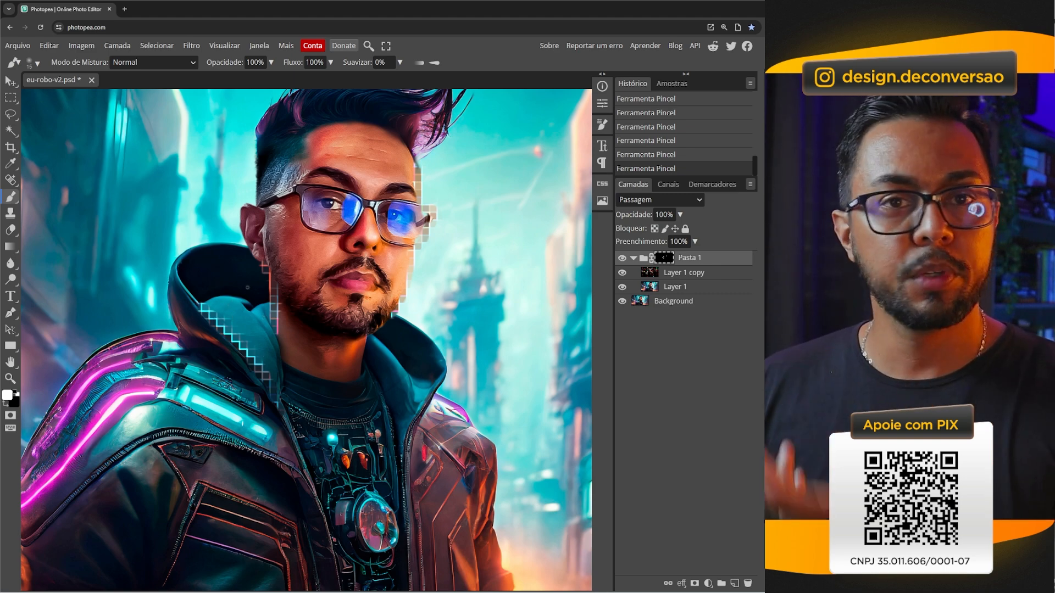
Step: Reveal the pixel grid on the mask along the glowing shoulder armour, its outer contour and the jacket's chest seam
drag(164, 383, 221, 329)
mouse_move(171, 363)
mouse_down()
mouse_move(190, 340)
mouse_move(218, 344)
mouse_up()
drag(131, 396, 157, 373)
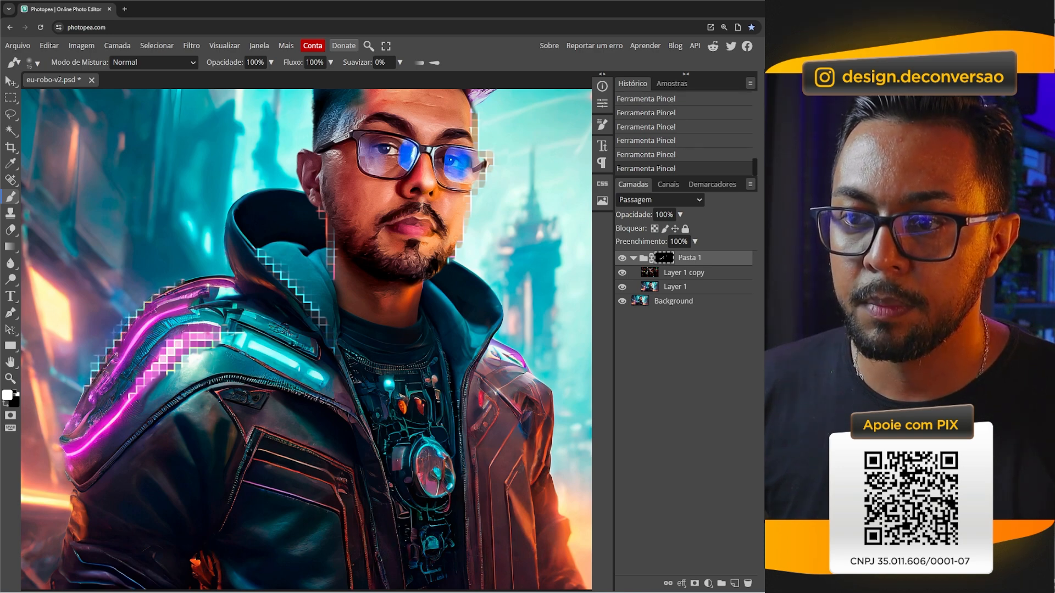
drag(120, 344, 154, 312)
mouse_move(306, 367)
mouse_down()
mouse_move(330, 384)
mouse_move(275, 333)
mouse_up()
drag(205, 375, 266, 396)
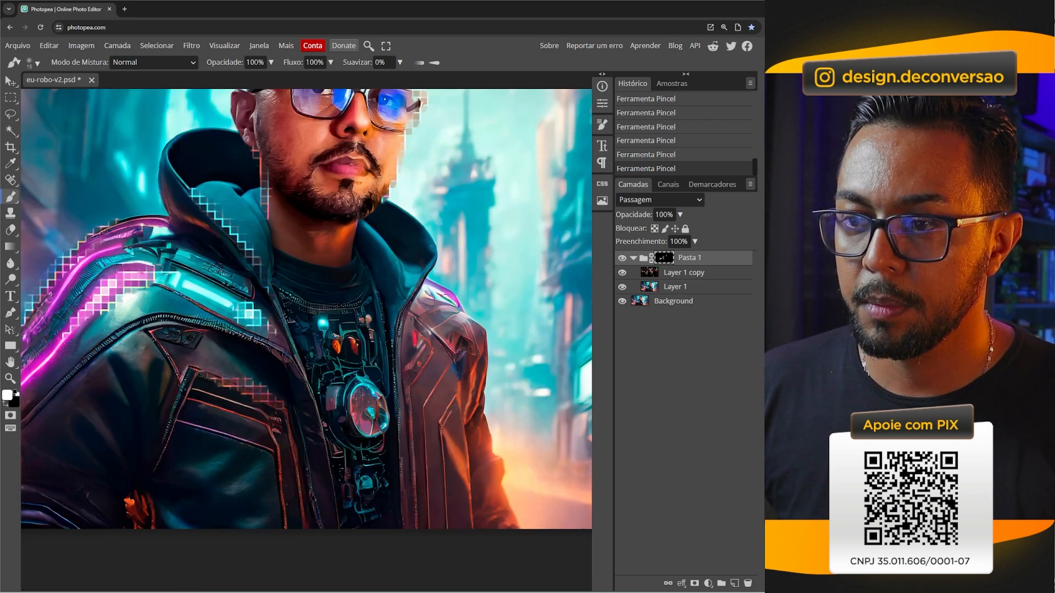
Step: Brush the pixel grid into the chest circuitry and along the hood and jacket shoulder on the other side
drag(356, 350, 356, 340)
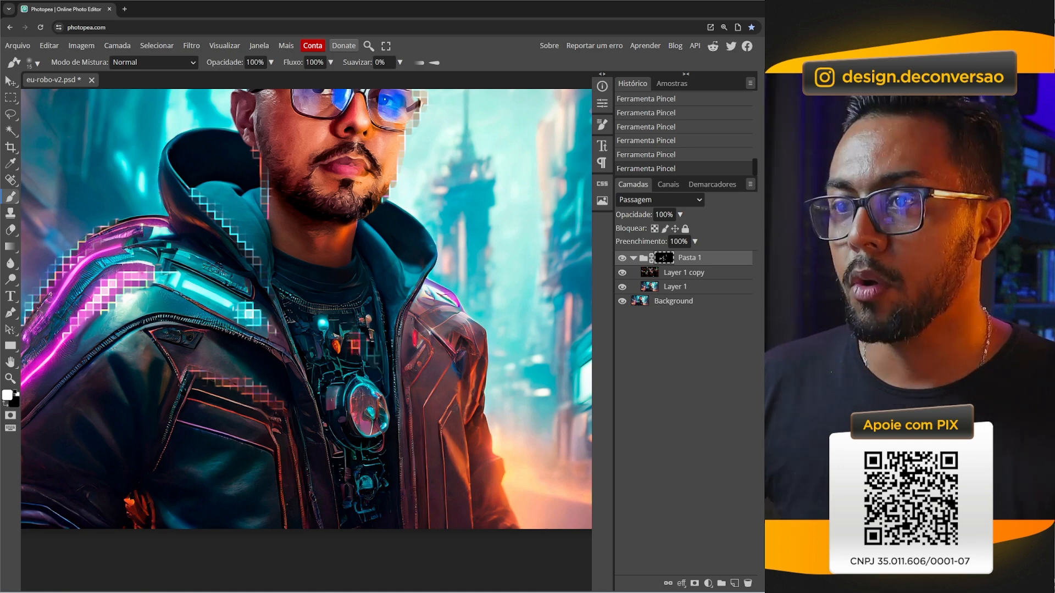
drag(379, 289, 339, 317)
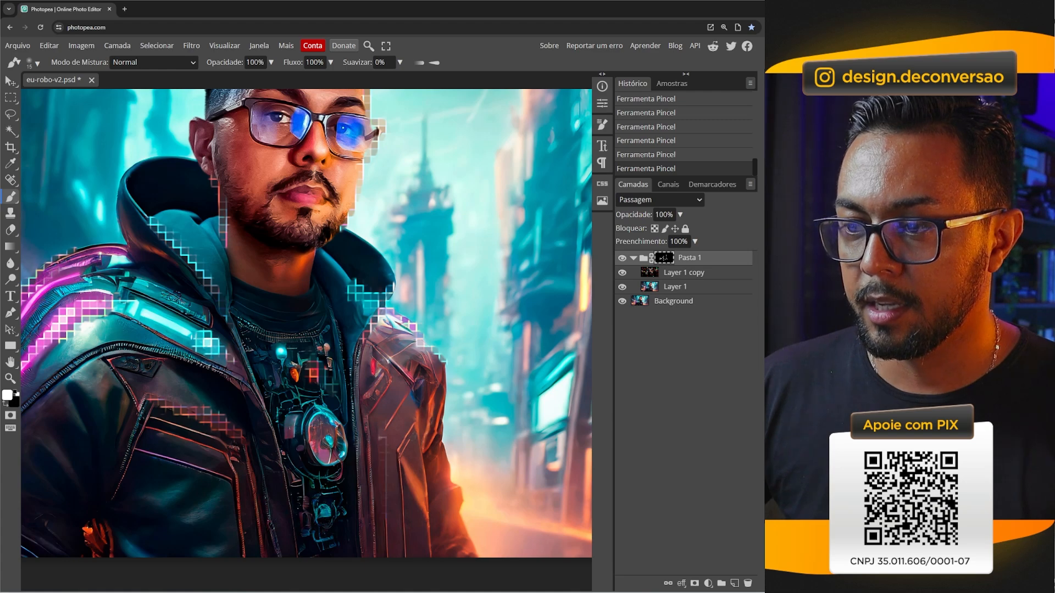
Step: Enlarge the soft brush and paint the mask over the orange-lit buildings and glowing street behind the armoured shoulder
key(ctrl+0)
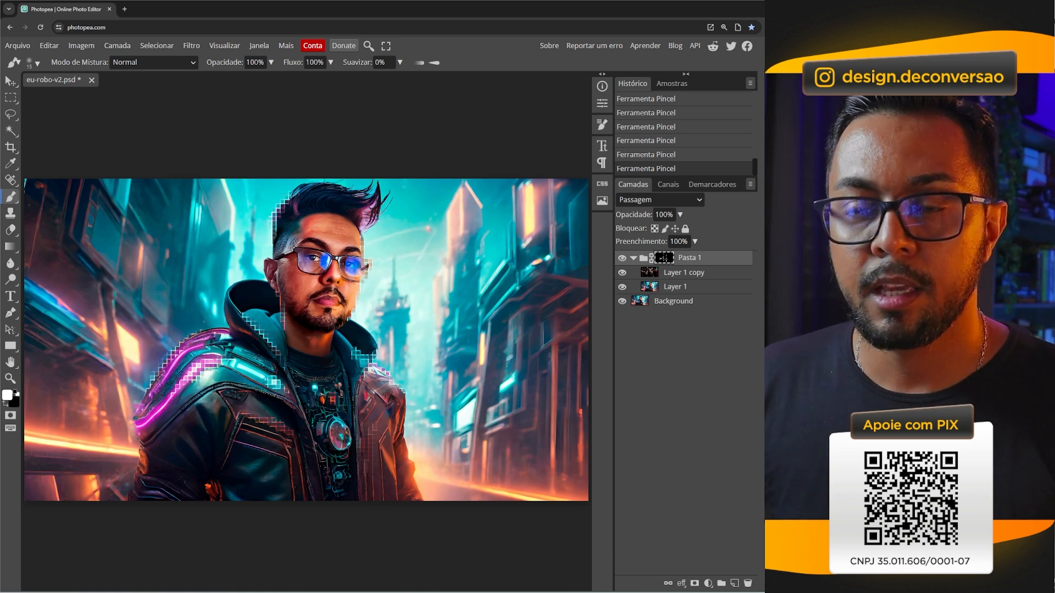
right_click(224, 304)
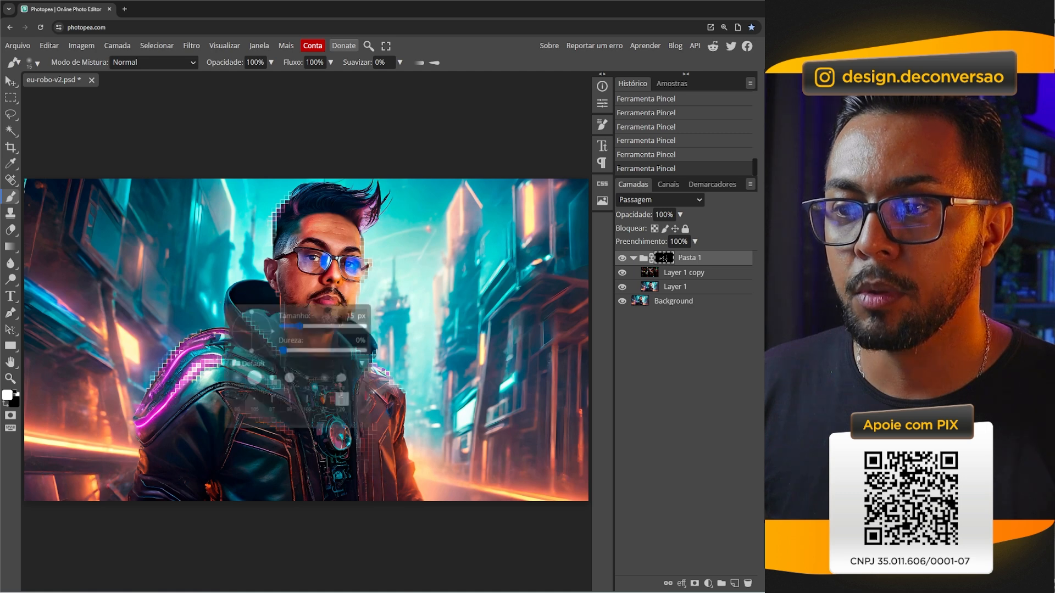
drag(282, 324, 321, 330)
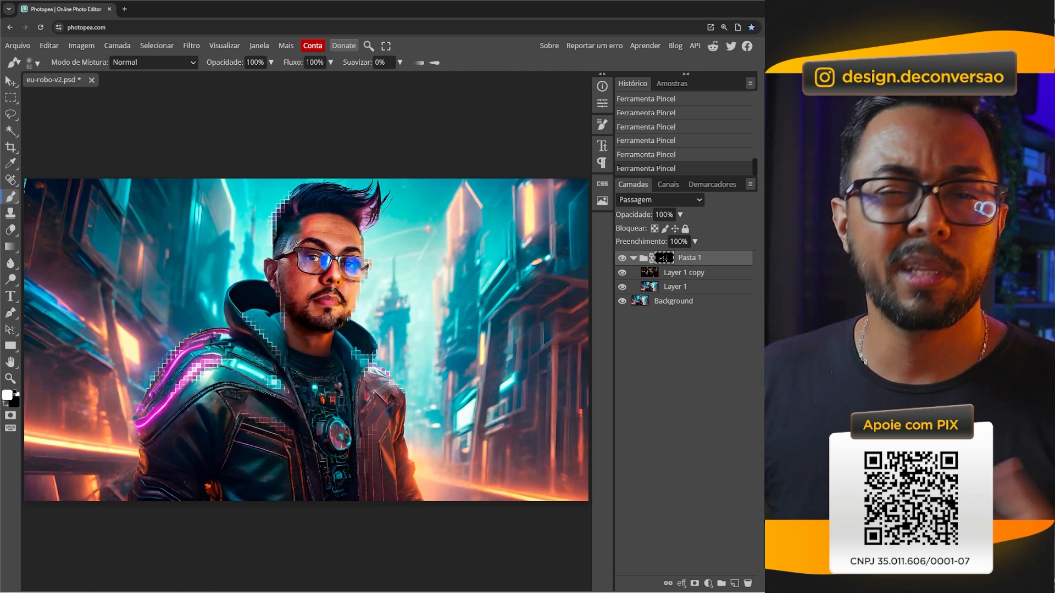
drag(110, 300, 127, 380)
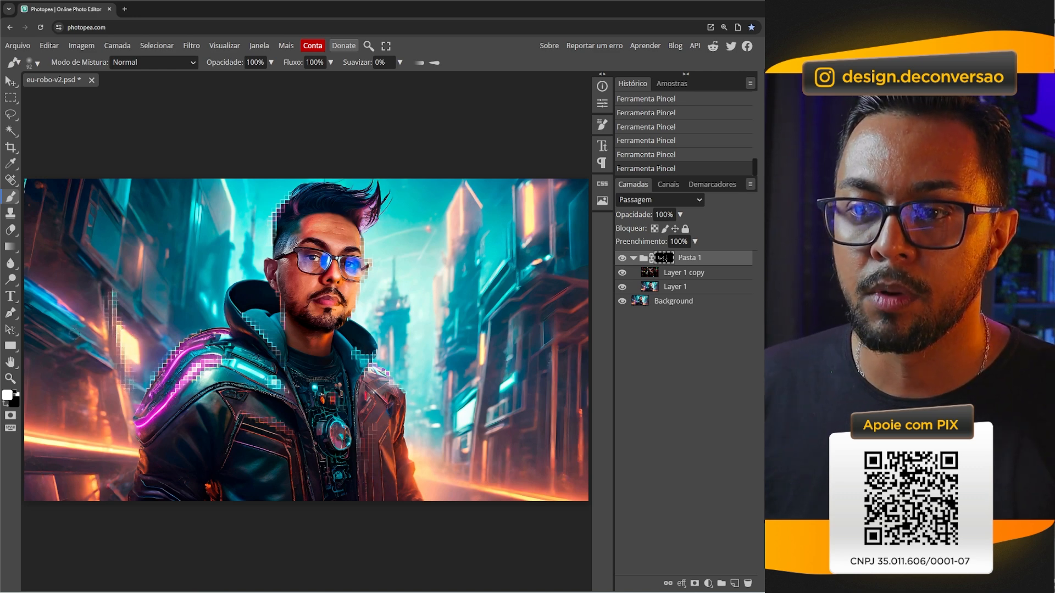
drag(51, 301, 77, 314)
drag(143, 462, 75, 446)
Step: Paint the mask over the building edges, bright windows and orange street on the background's right side
drag(483, 338, 461, 451)
mouse_move(509, 246)
mouse_down()
mouse_move(508, 279)
mouse_move(512, 249)
mouse_move(516, 307)
mouse_move(517, 250)
mouse_move(510, 271)
mouse_move(541, 260)
mouse_up()
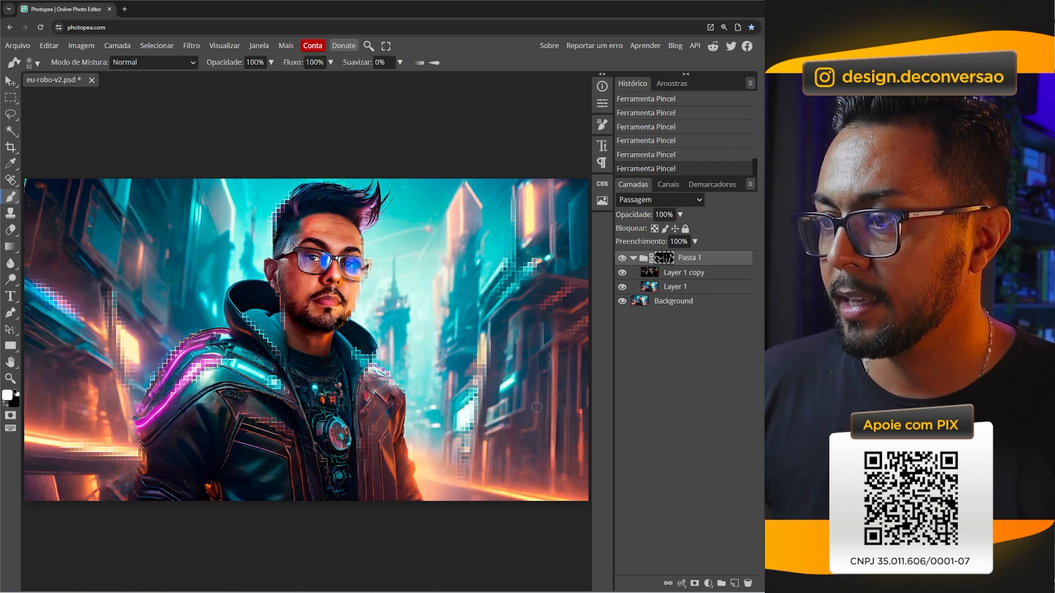
drag(544, 498, 479, 486)
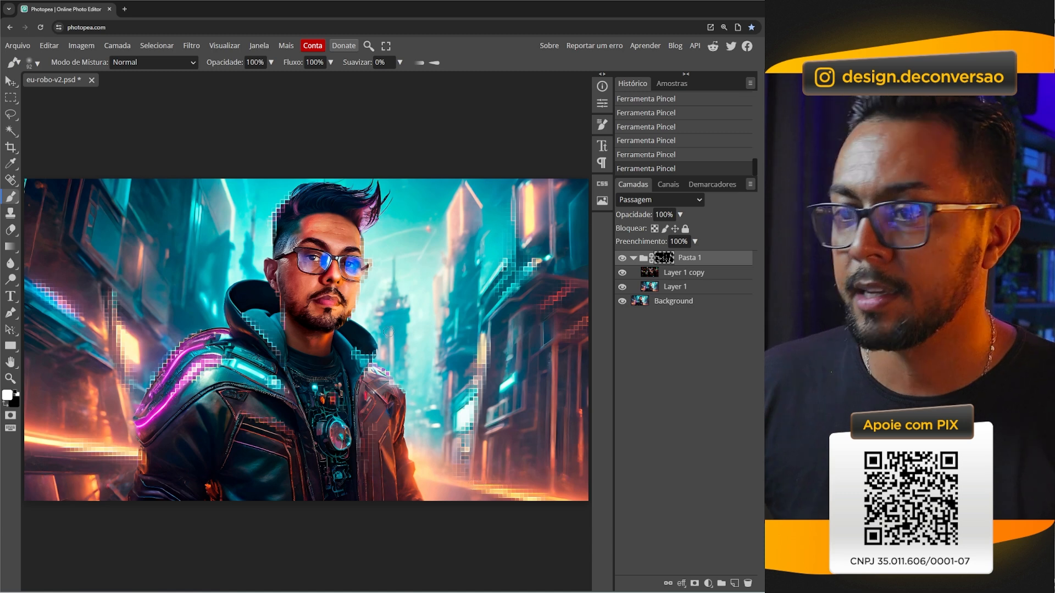
Step: Add short mask strokes to the dark teal background between the left buildings and the man's head
drag(186, 251, 188, 308)
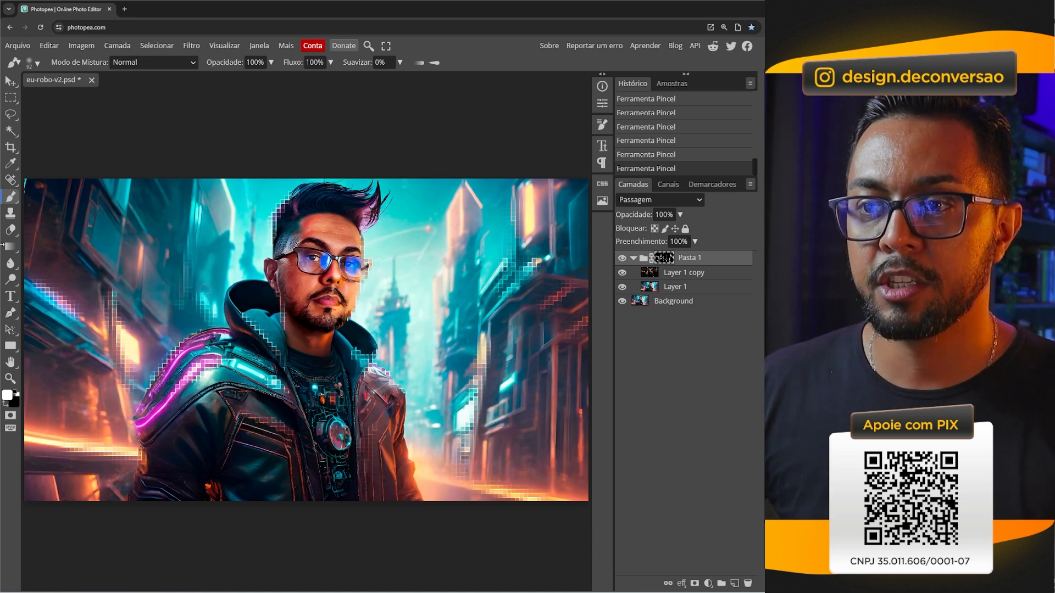
drag(205, 290, 209, 313)
drag(163, 256, 166, 276)
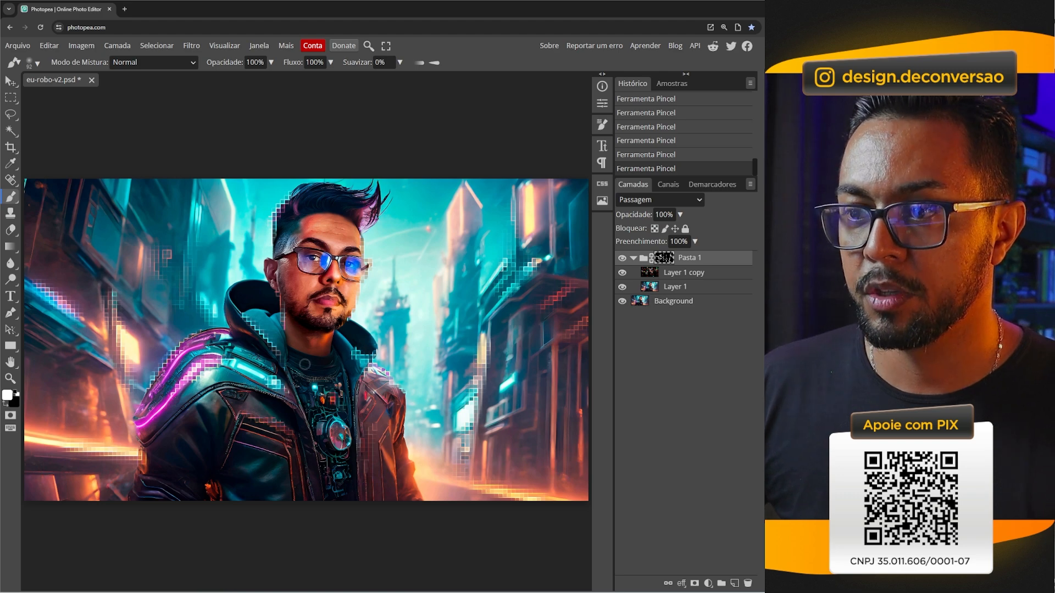
Step: Toggle the Pasta 1 group's visibility repeatedly to compare the portrait with and without the pixelated effect
key(z)
click(295, 376)
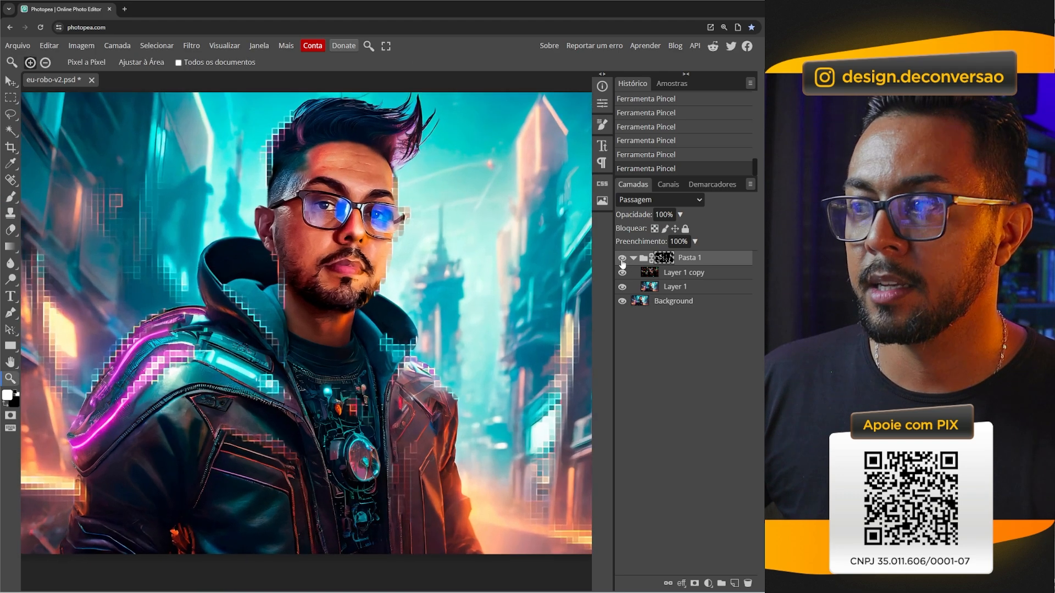
click(622, 259)
click(622, 258)
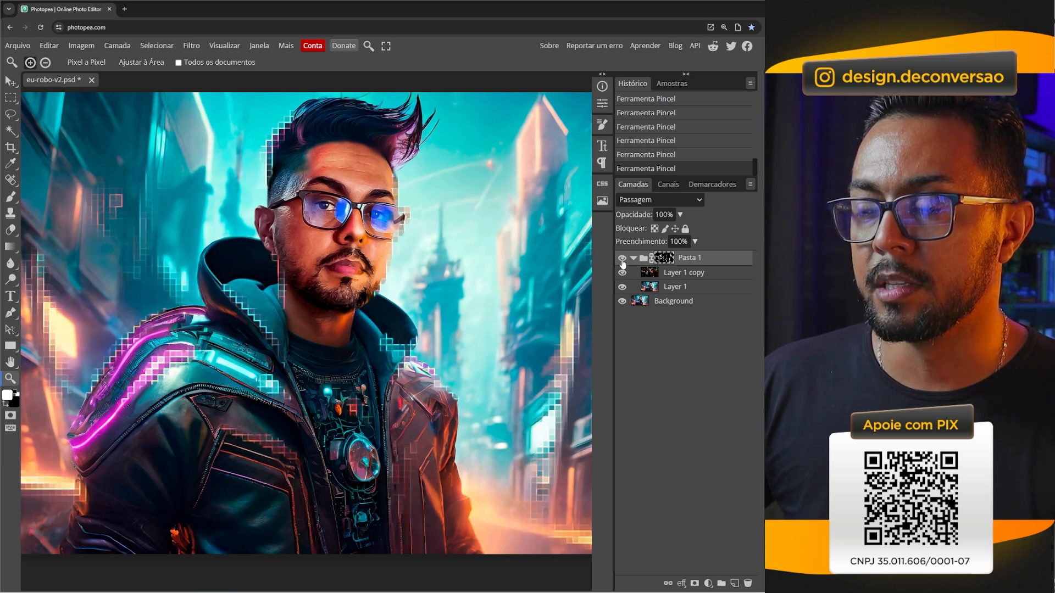
click(623, 259)
click(623, 259)
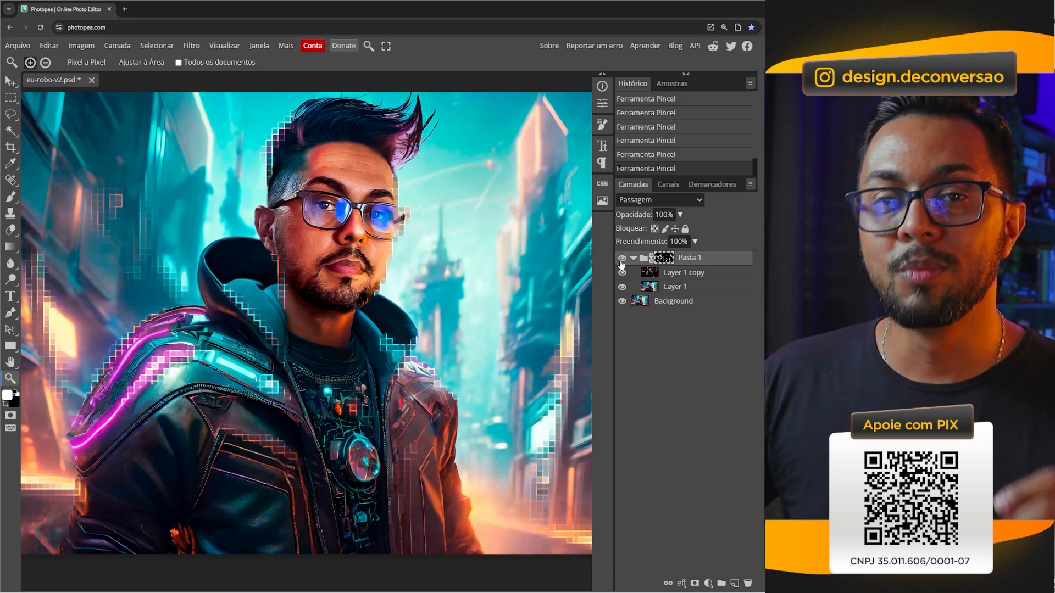
click(622, 259)
click(622, 259)
click(622, 260)
click(623, 260)
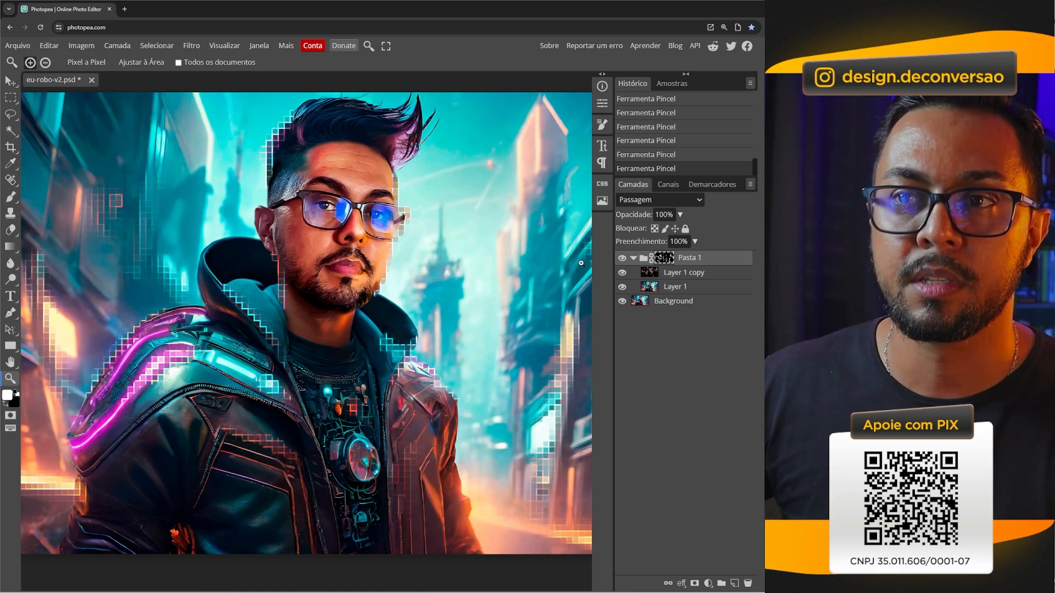
Step: Save the document as a PSD named eu-robo-v3-pixelado.psd in the Aula folder
click(17, 47)
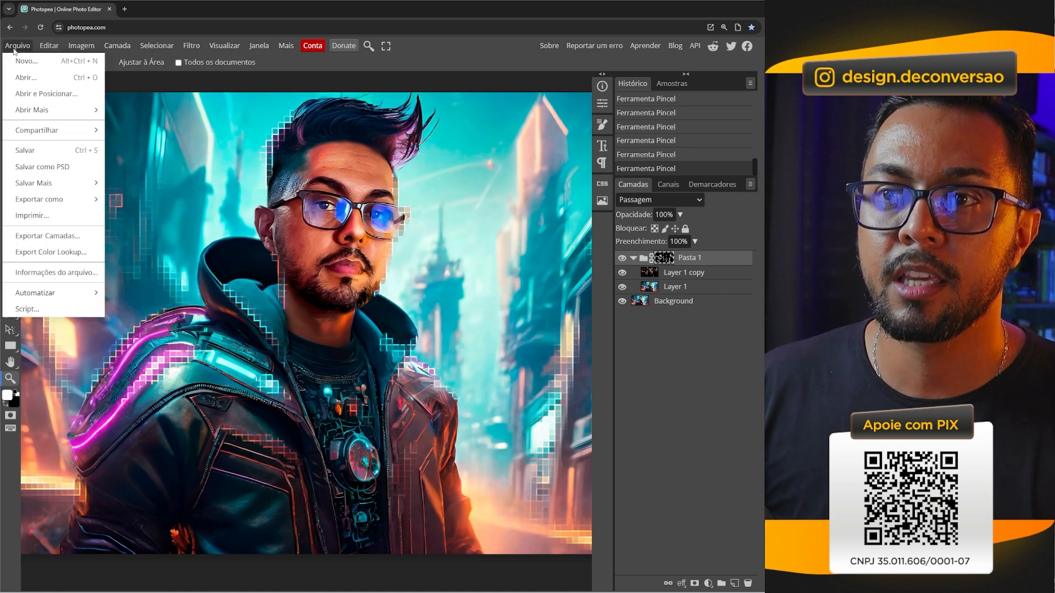
click(47, 167)
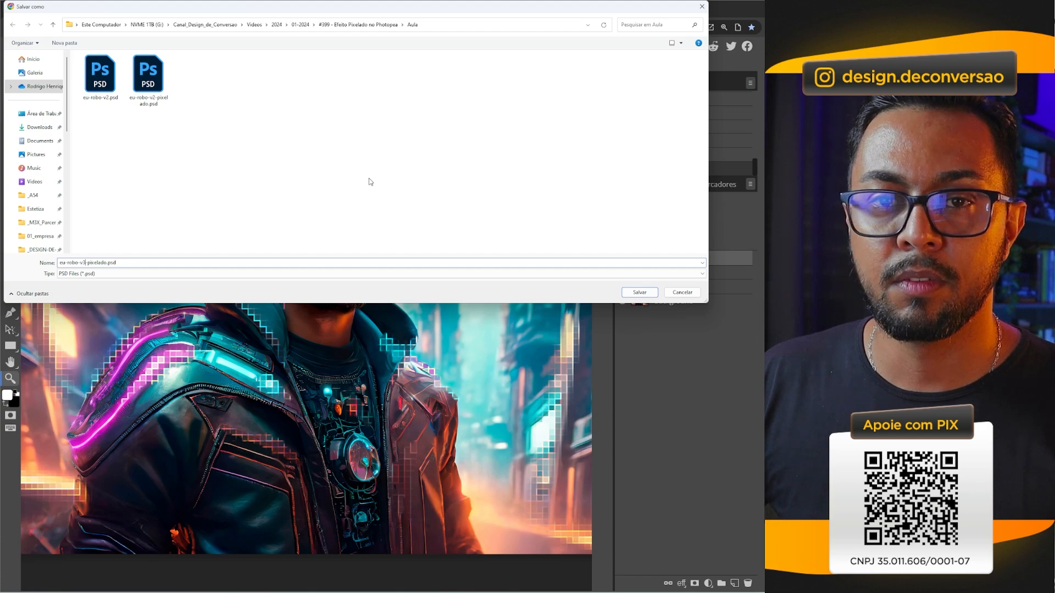
click(639, 292)
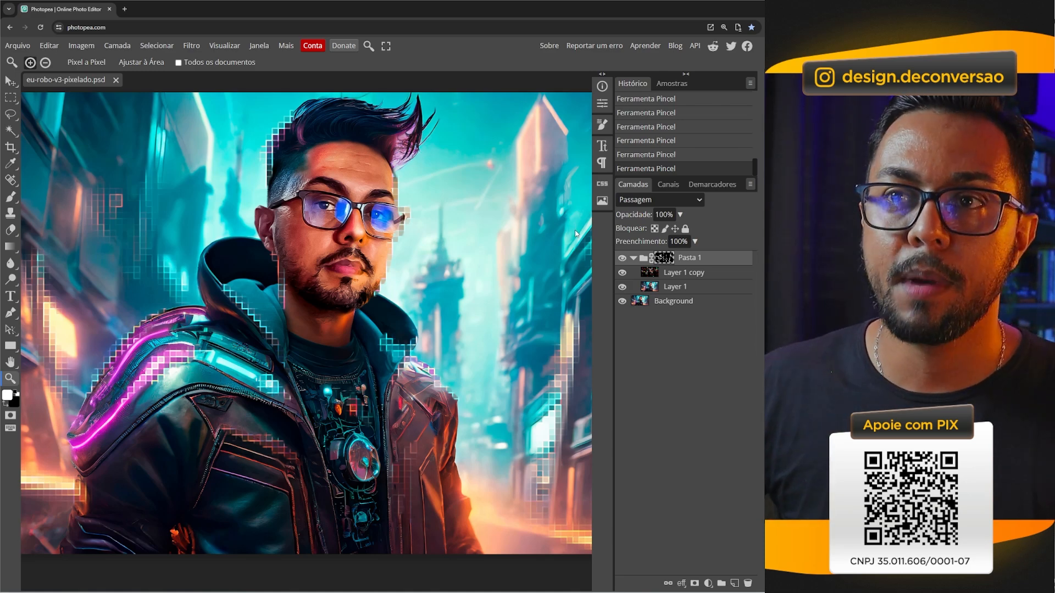
Step: Export the image as a 2688 × 1536 px JPG at 70% quality, saved as eu-robo-v3.jpg in the Aula folder
click(11, 47)
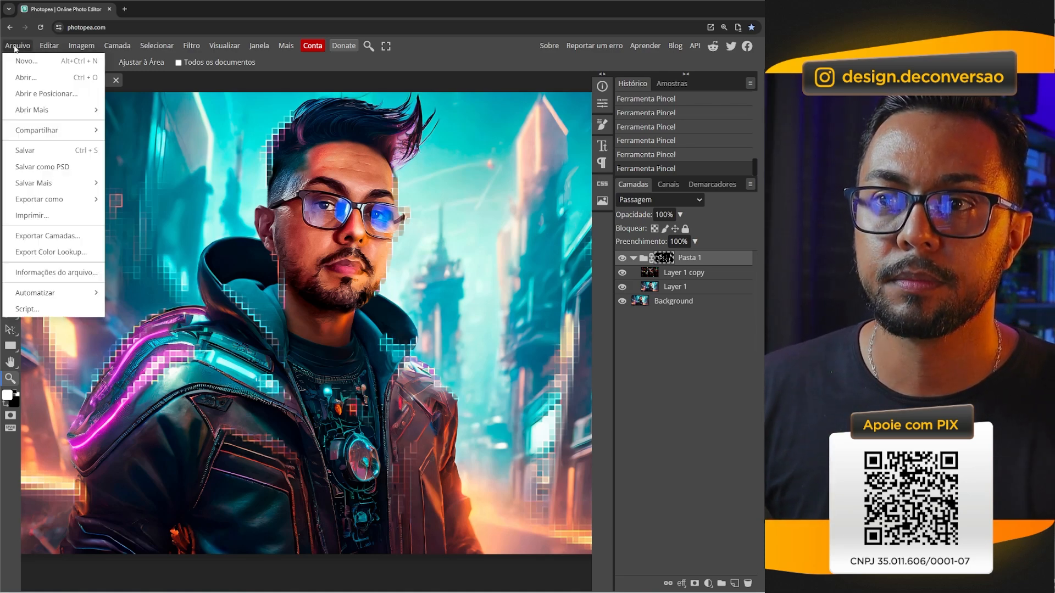
mouse_move(60, 200)
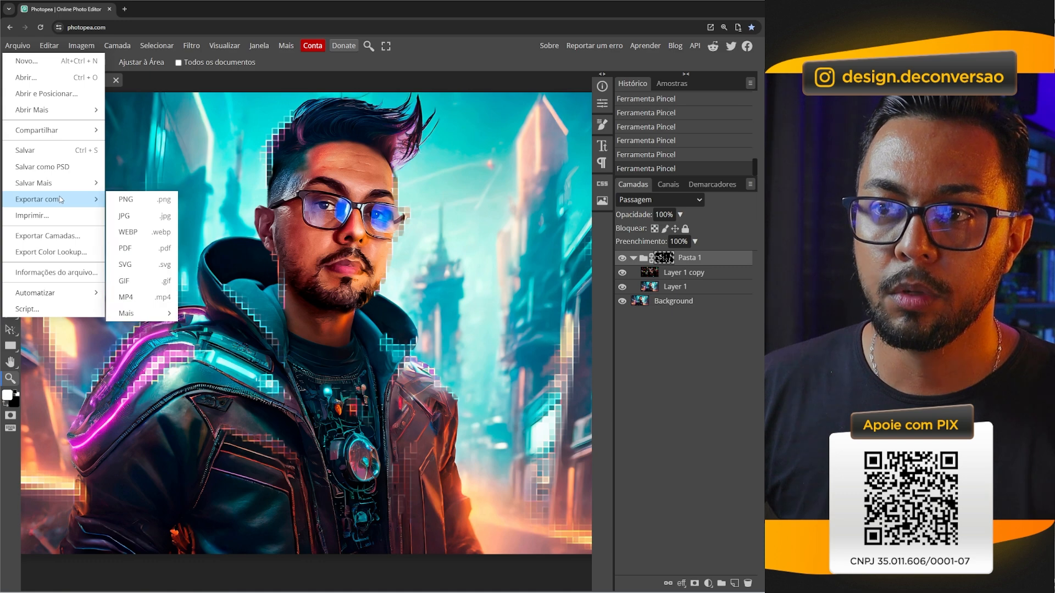
click(147, 220)
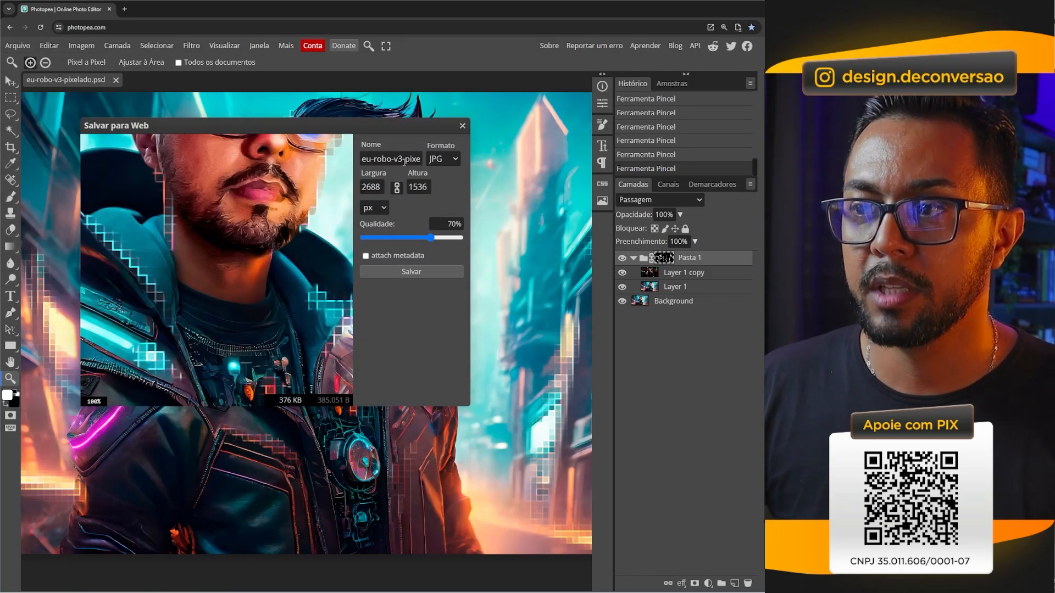
click(420, 273)
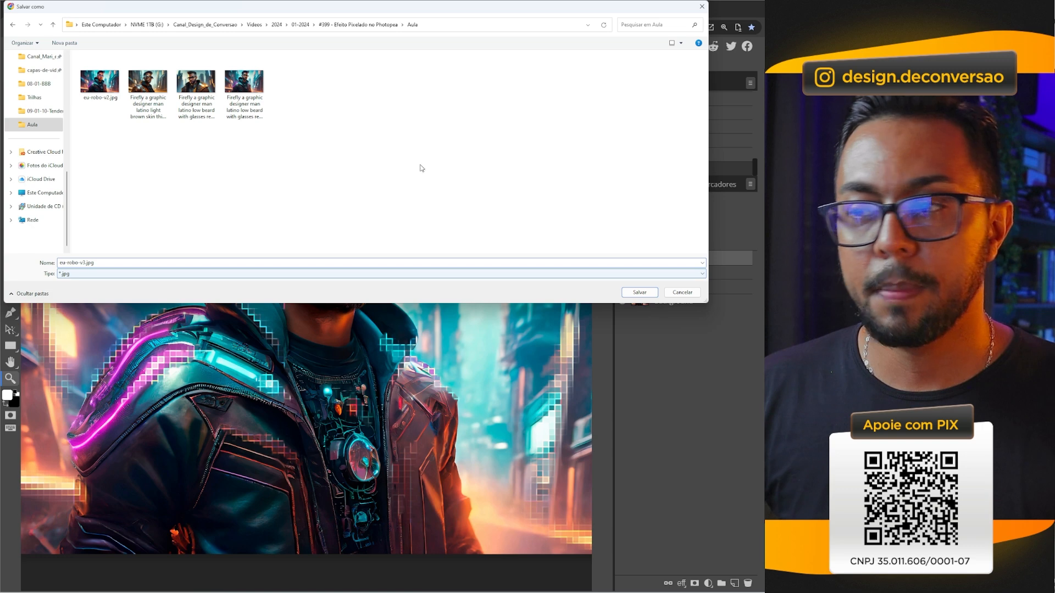
click(638, 292)
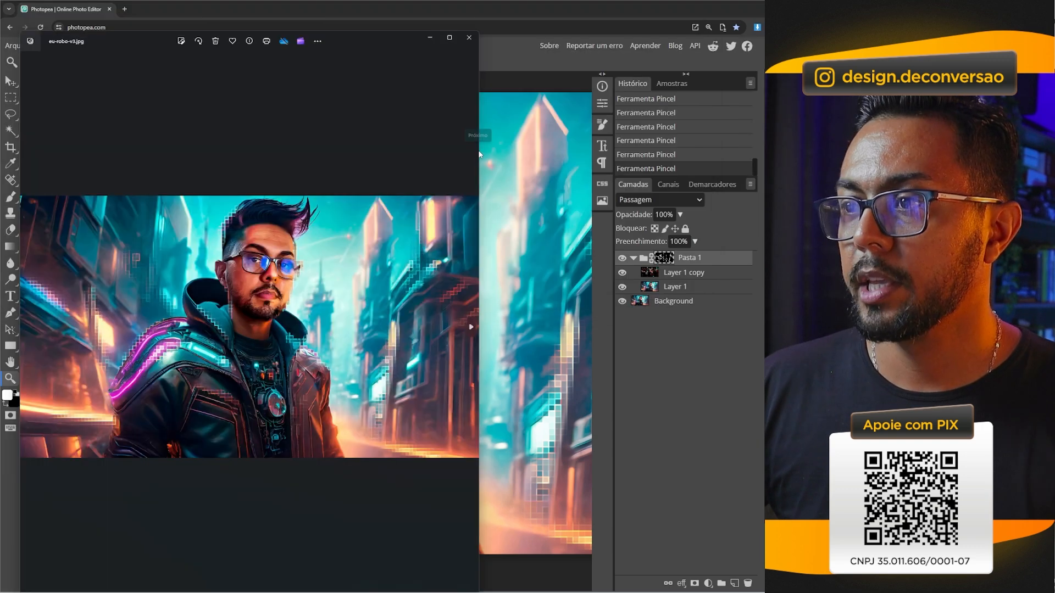
Step: Widen the image viewer window and examine the pixelated areas of the exported eu-robo-v3.jpg up close
drag(479, 154, 679, 174)
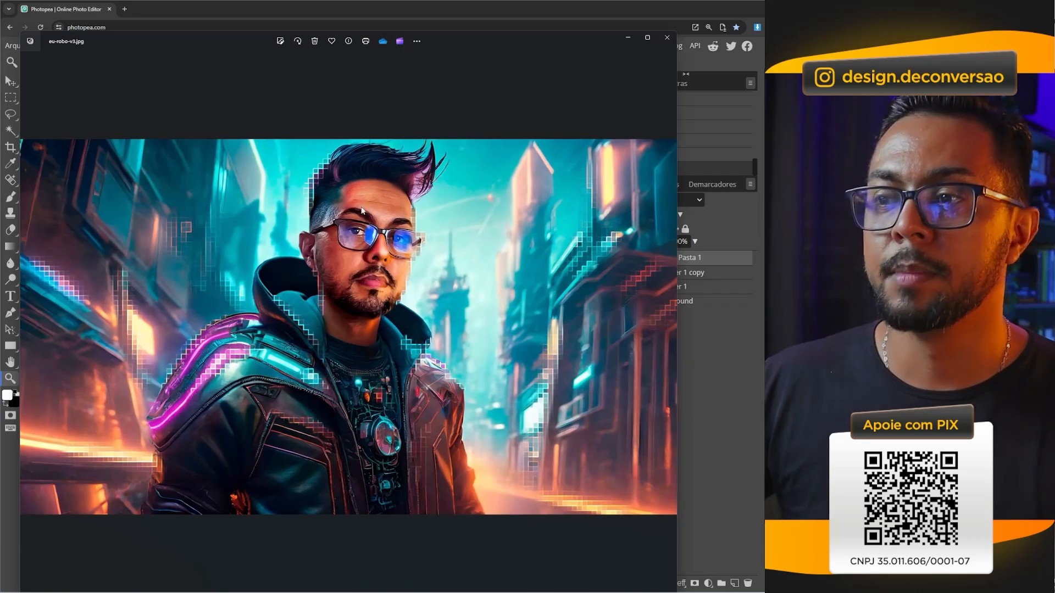
scroll(390, 291, up, 5)
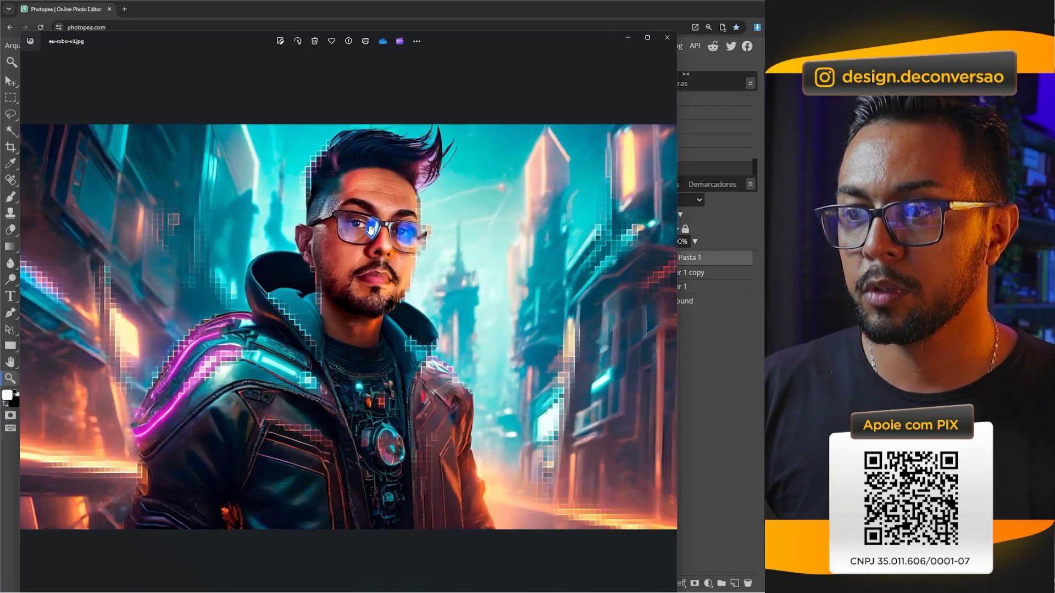
scroll(371, 230, up, 2)
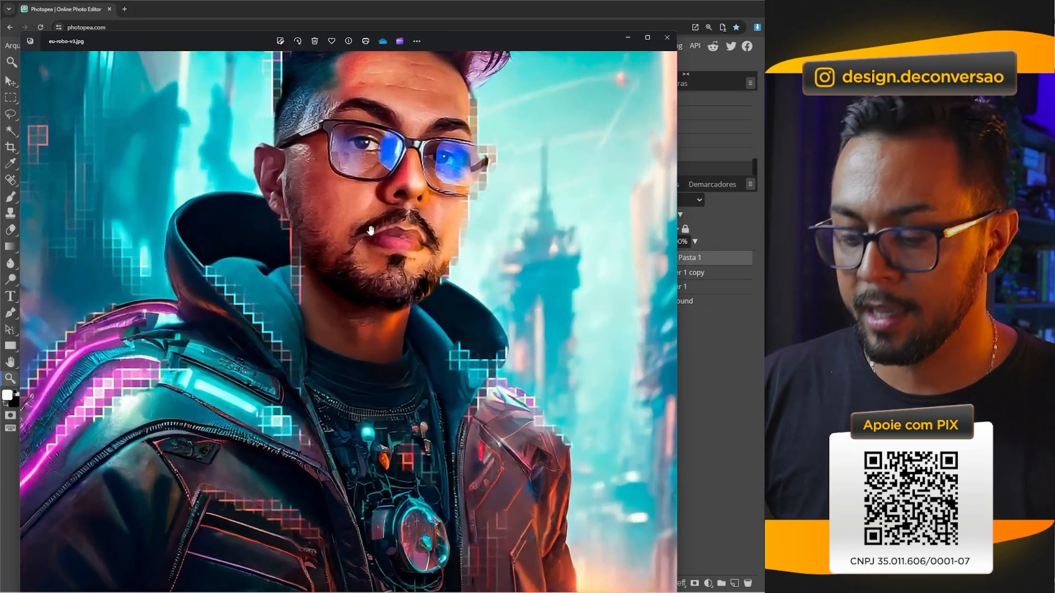
scroll(371, 229, down, 7)
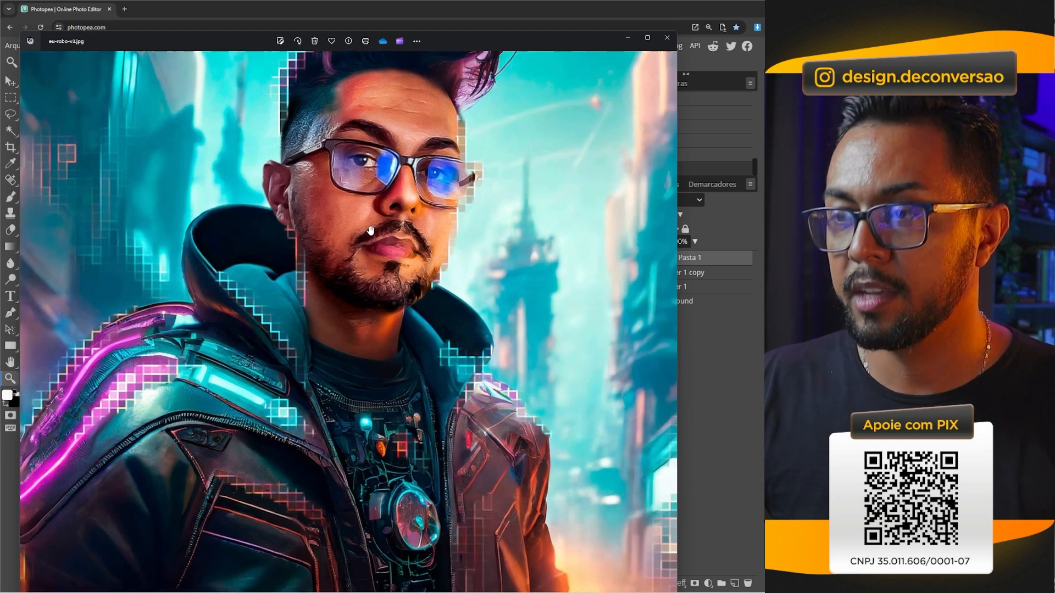